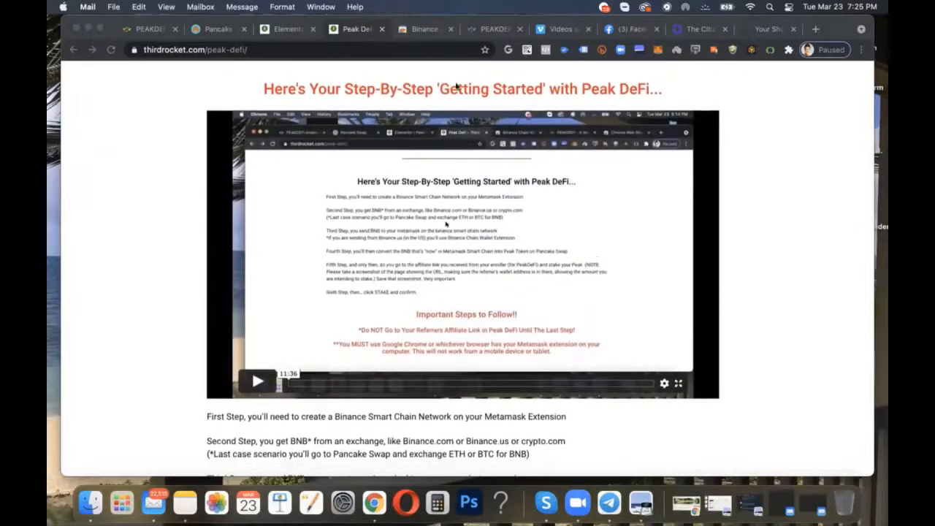
Step: Read through the Peak DeFi getting-started guide down to the Step 1 instructions for the Binance Smart Chain network
scroll(444, 231, down, 1)
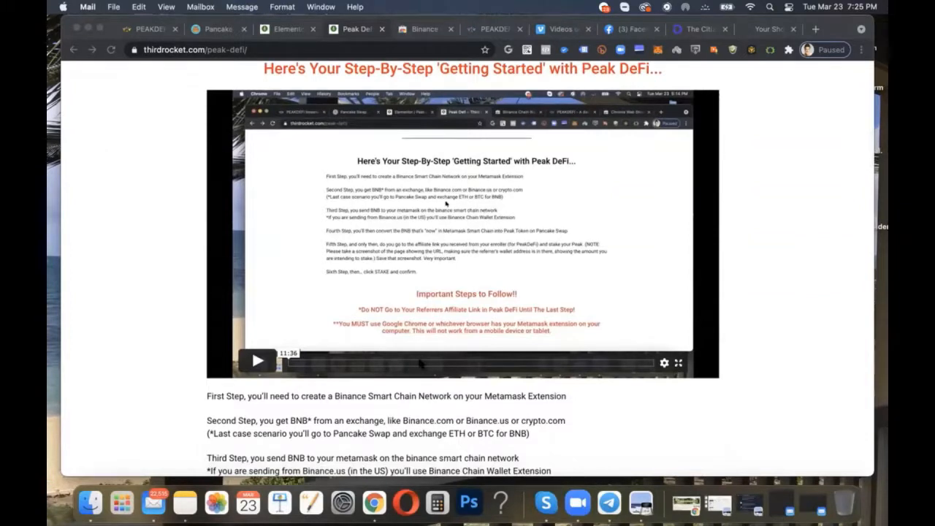
scroll(420, 363, down, 10)
scroll(420, 363, down, 5)
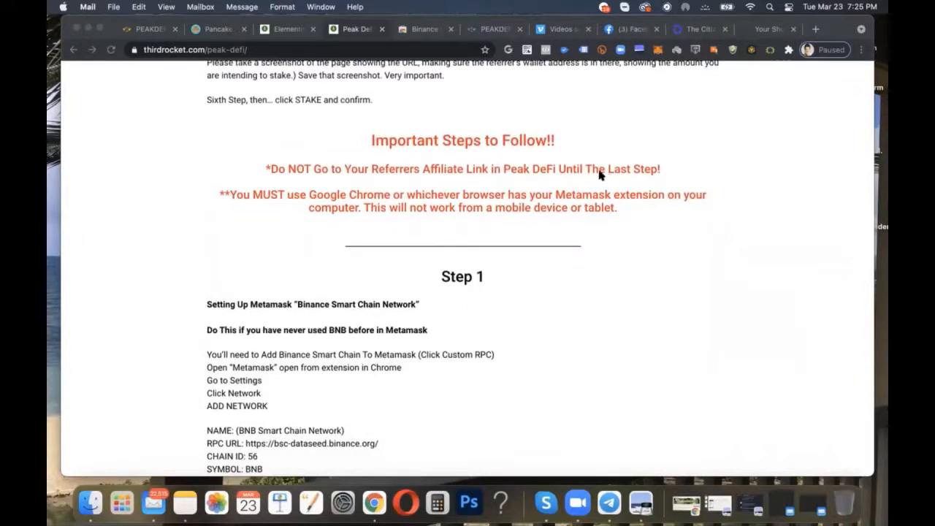
scroll(284, 220, down, 1)
scroll(284, 219, down, 2)
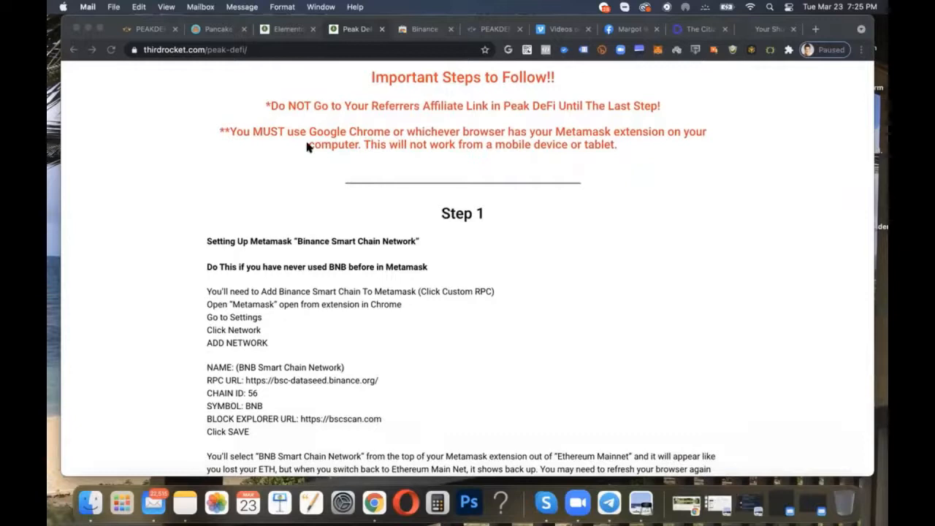
scroll(307, 146, down, 5)
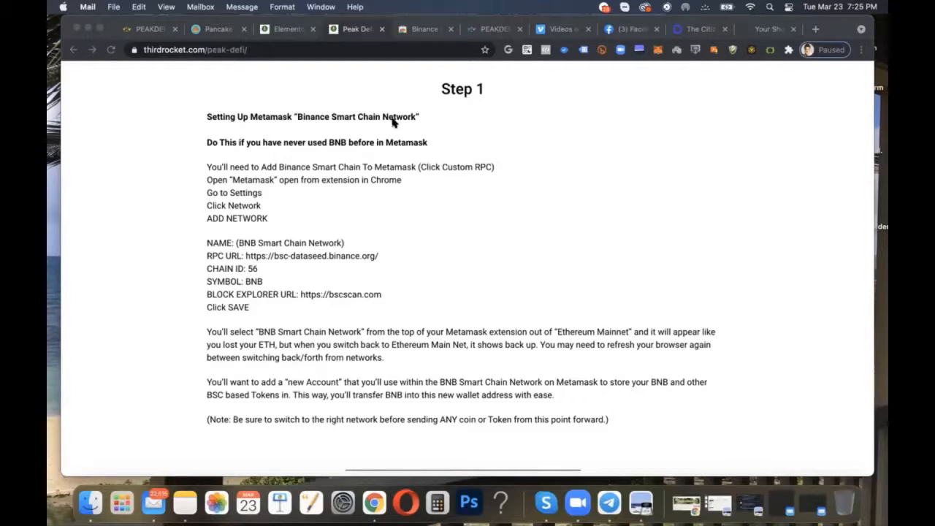
click(606, 118)
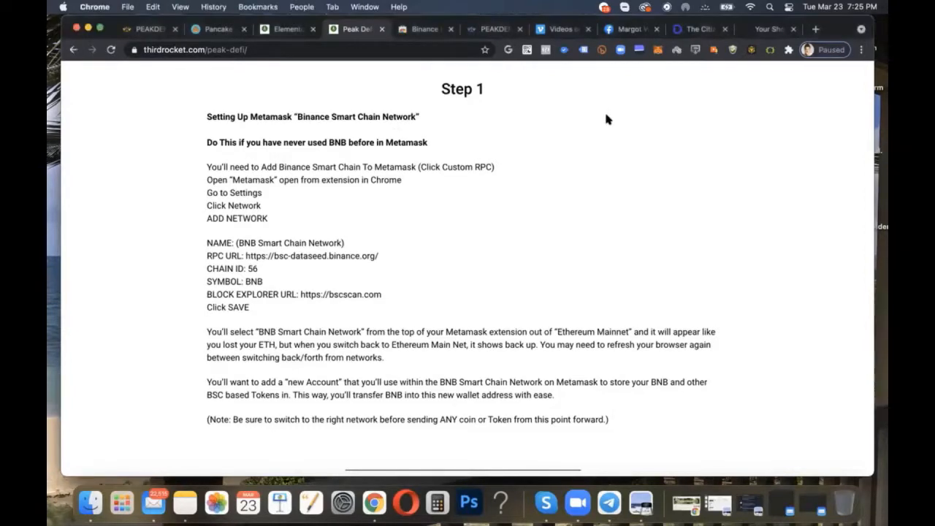
Step: Open the MetaMask wallet, switch its network to Ethereum Mainnet and reload the page
click(657, 49)
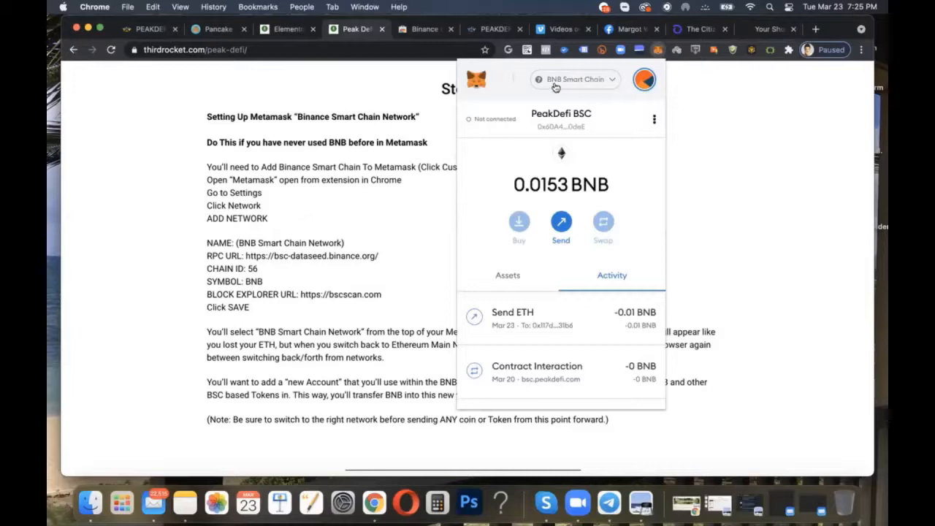
click(612, 82)
click(612, 82)
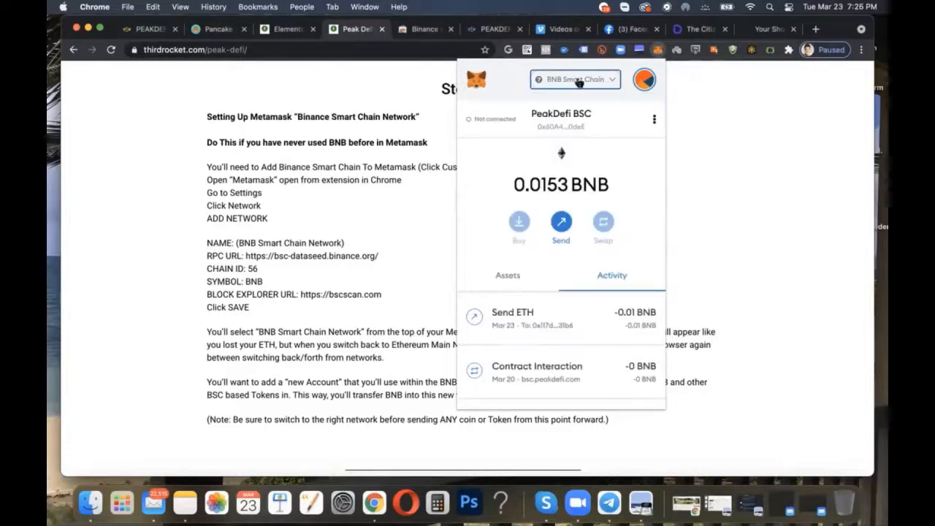
click(612, 82)
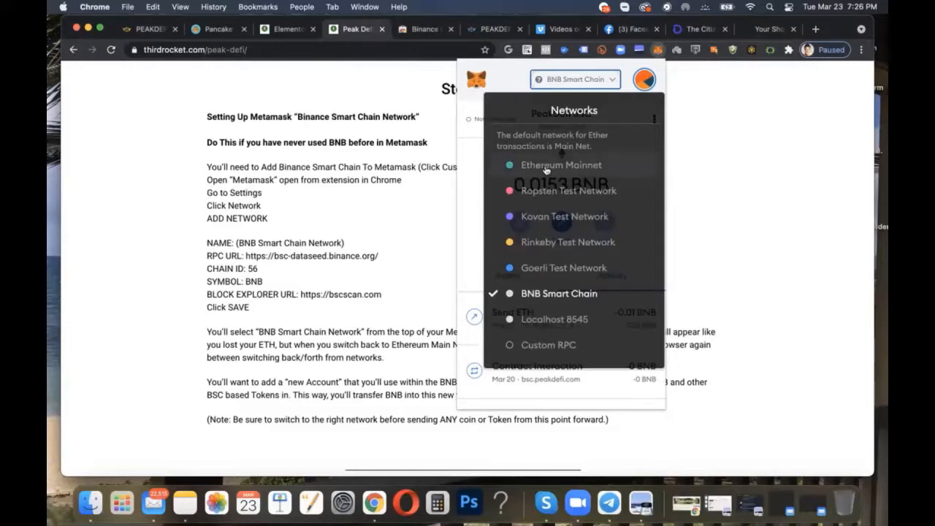
click(548, 166)
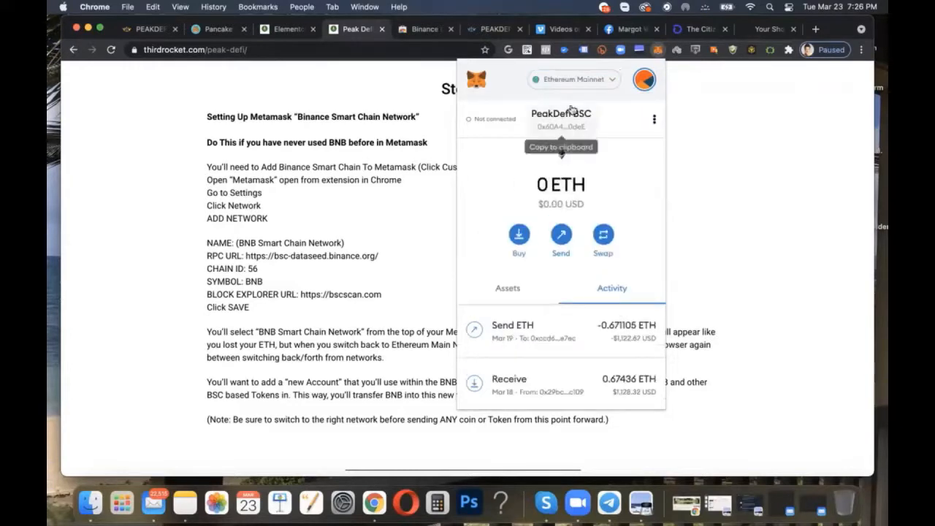
click(579, 81)
click(574, 170)
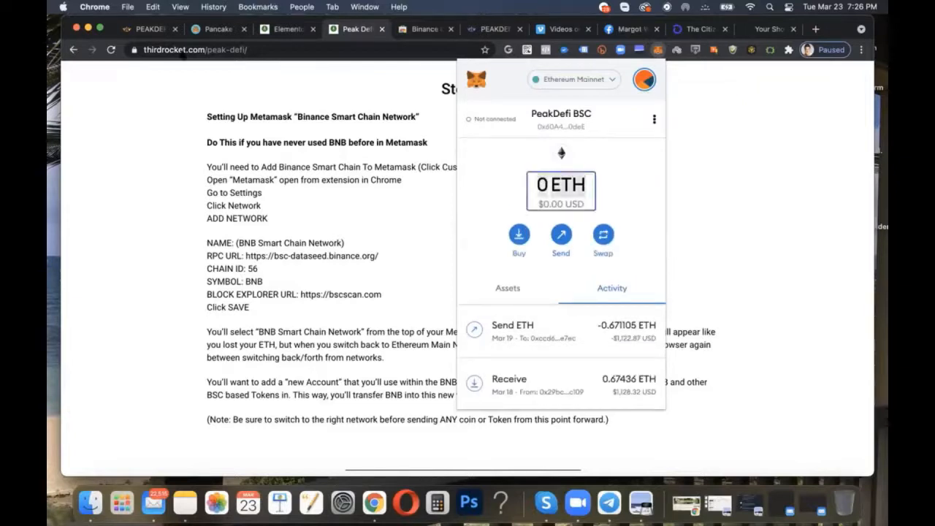
click(112, 51)
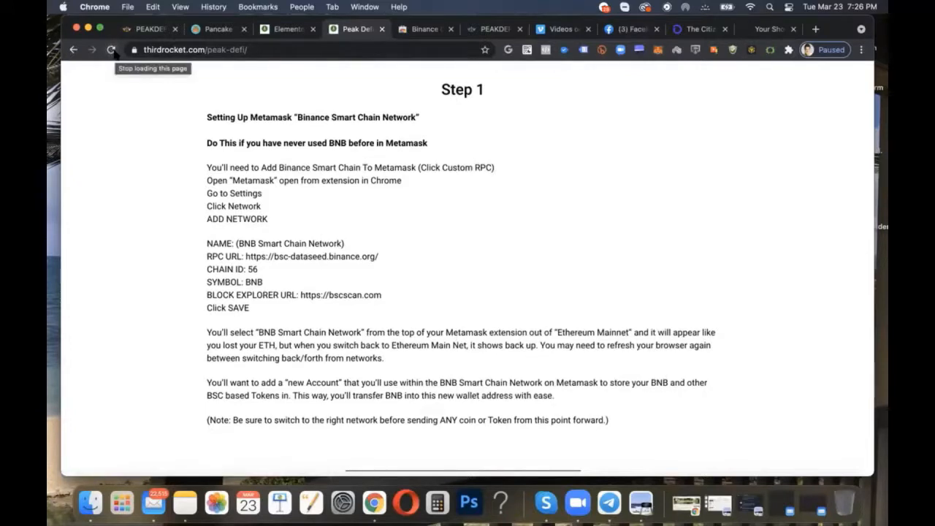
Step: Reopen the wallet, keep Ethereum Mainnet selected and switch to the Forsage account
click(658, 49)
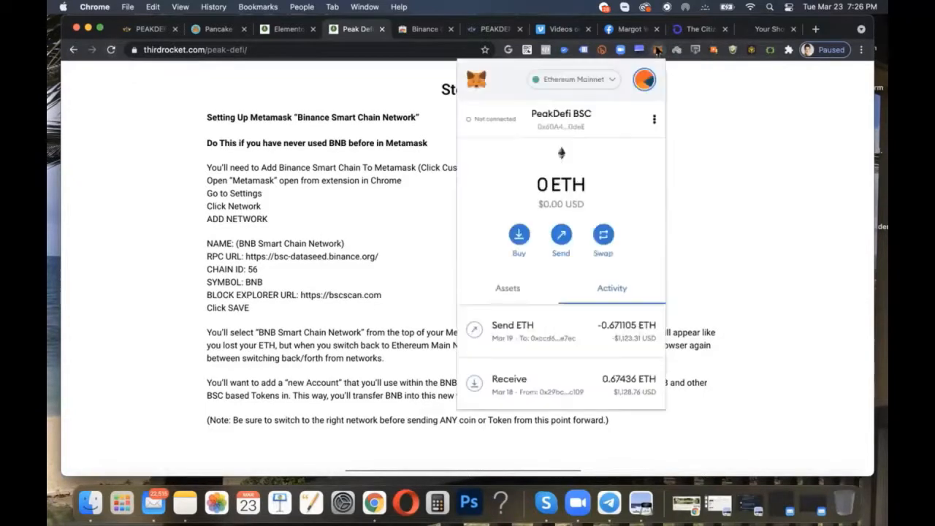
click(614, 81)
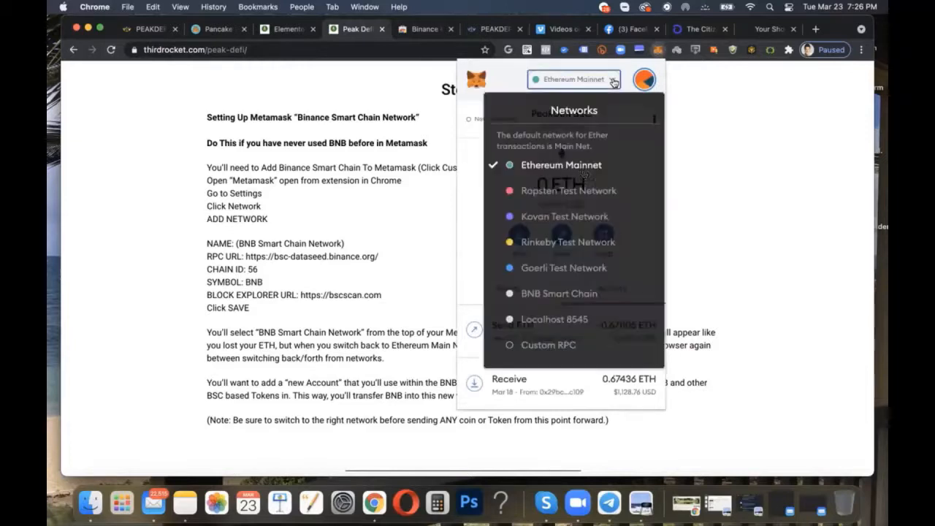
click(577, 166)
click(642, 82)
click(563, 150)
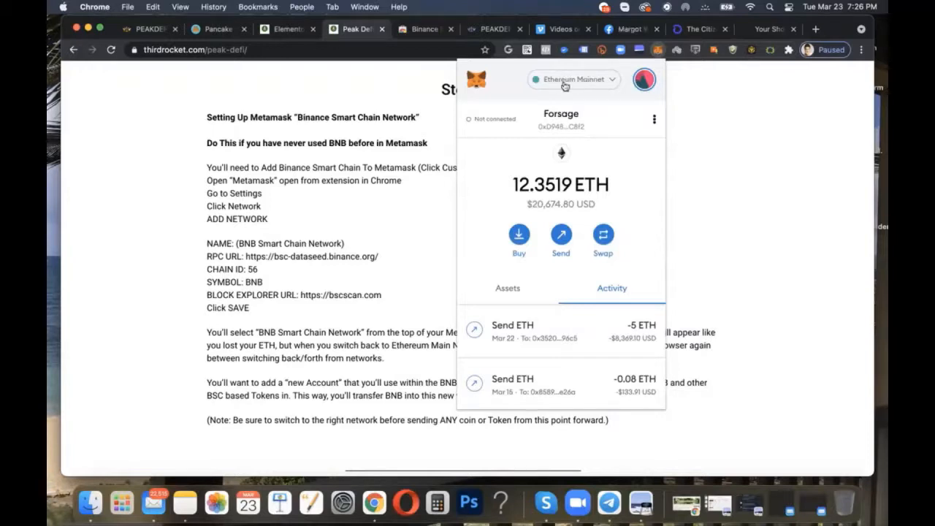
click(577, 85)
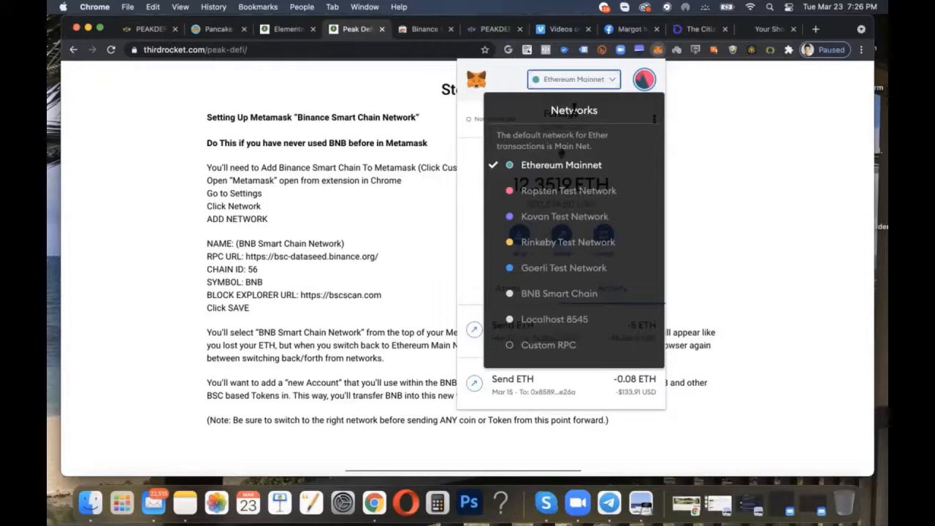
click(606, 81)
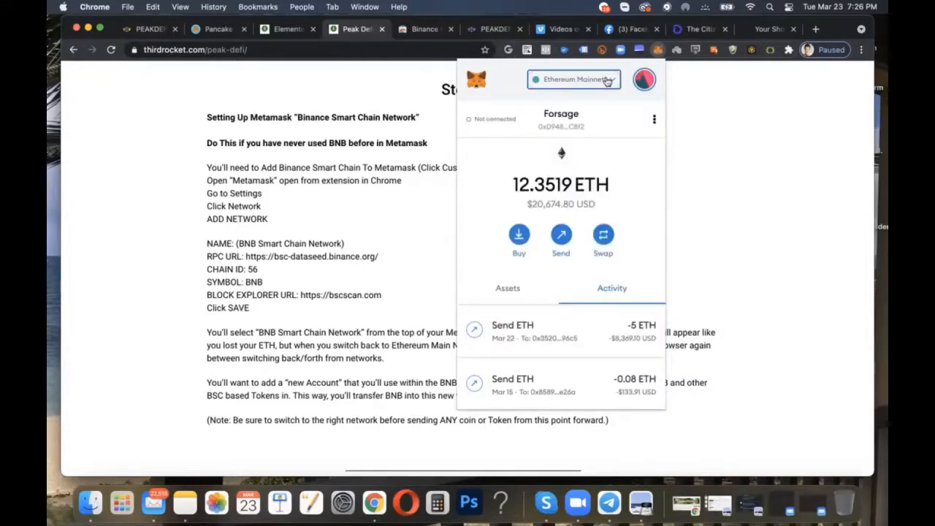
click(654, 119)
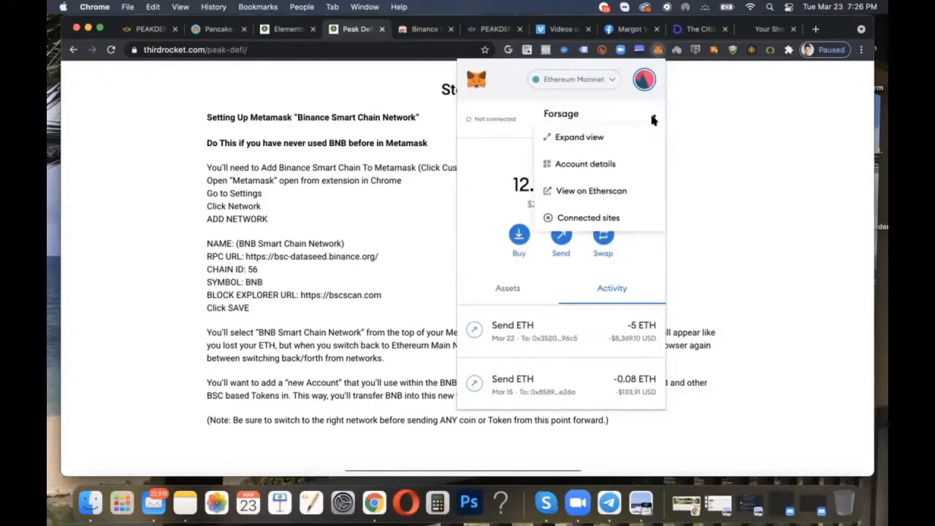
click(652, 119)
click(647, 80)
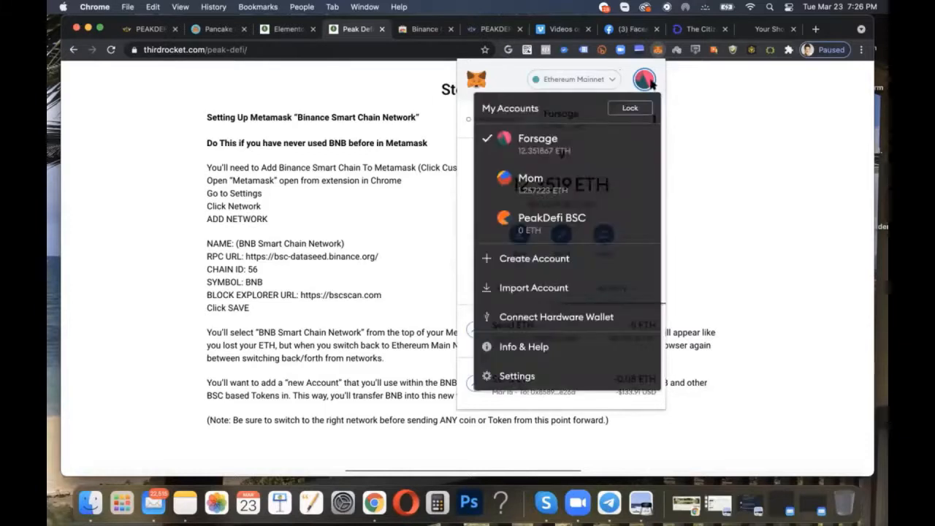
click(646, 82)
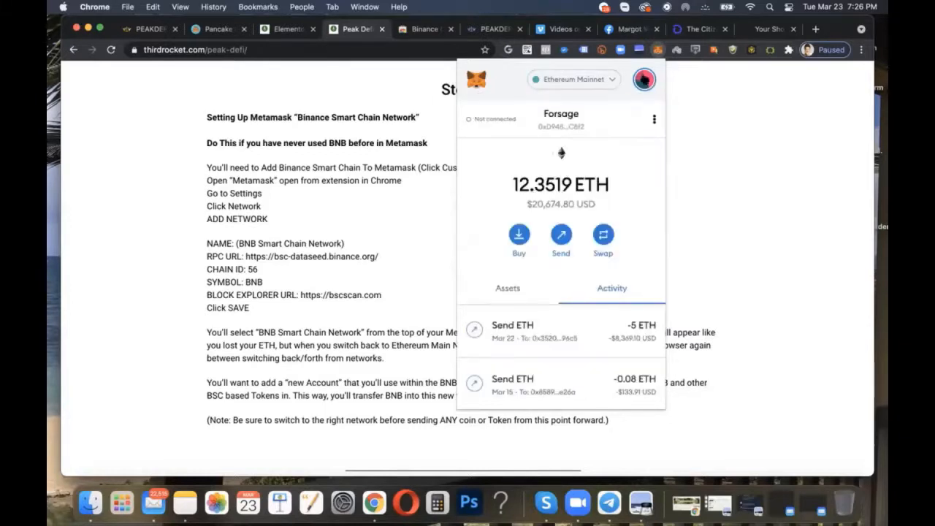
Step: Open the wallet's network settings and start a blank custom RPC network entry
click(643, 80)
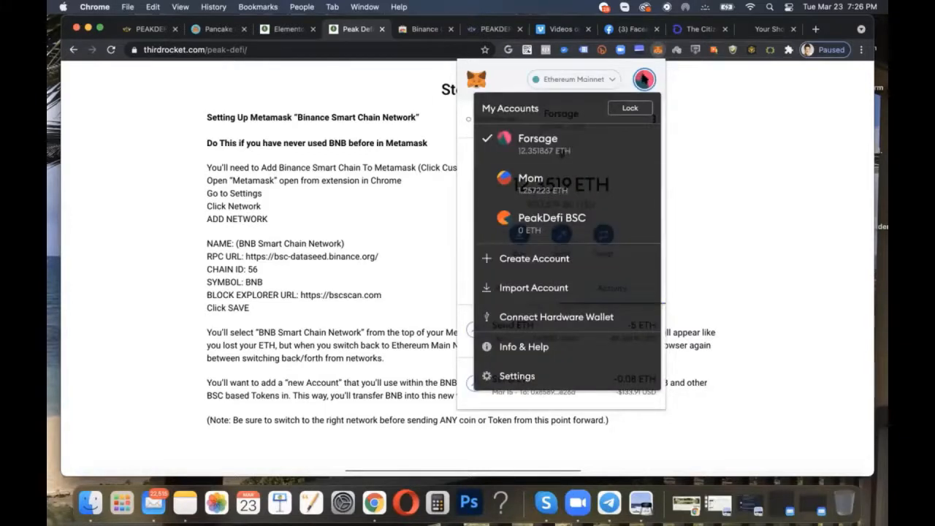
click(517, 376)
scroll(526, 378, down, 5)
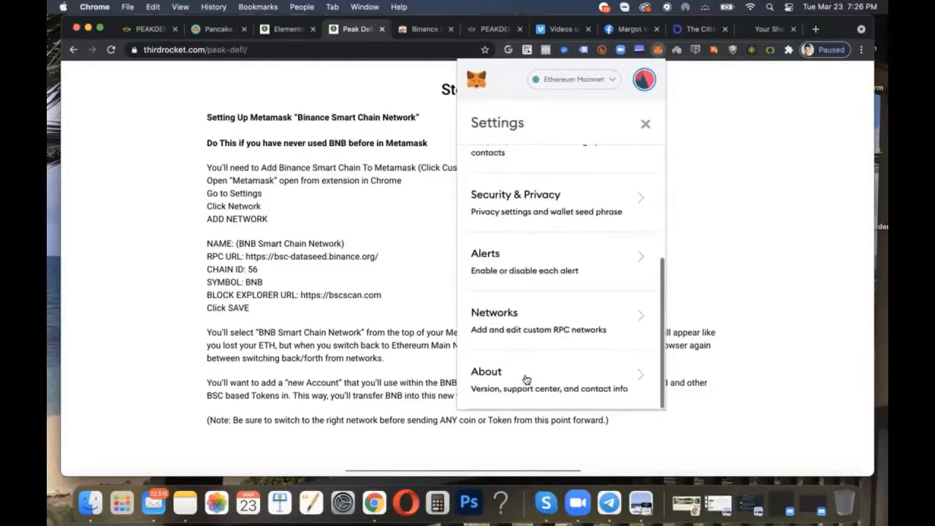
click(492, 321)
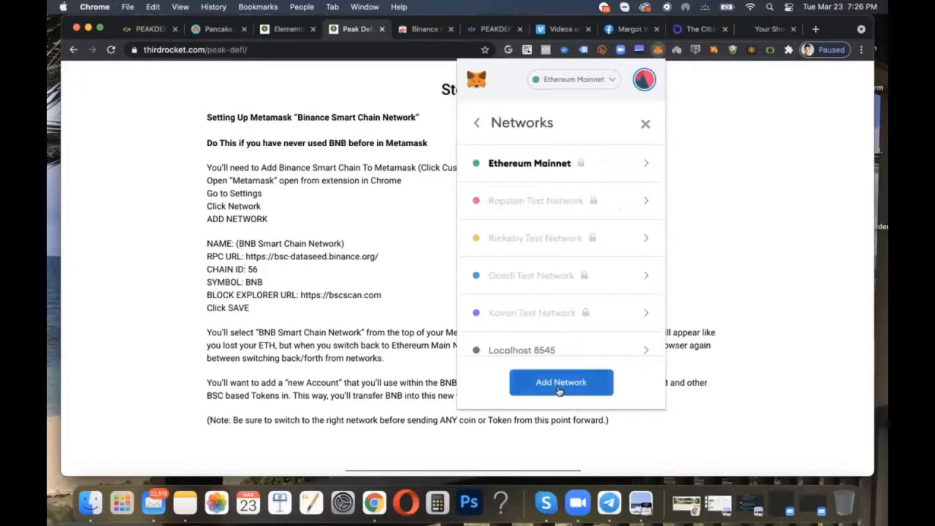
click(547, 80)
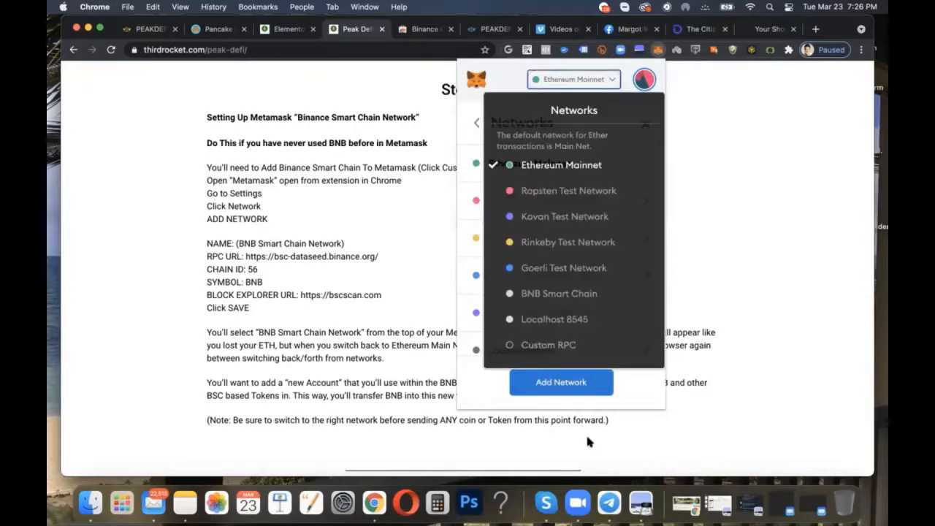
click(579, 345)
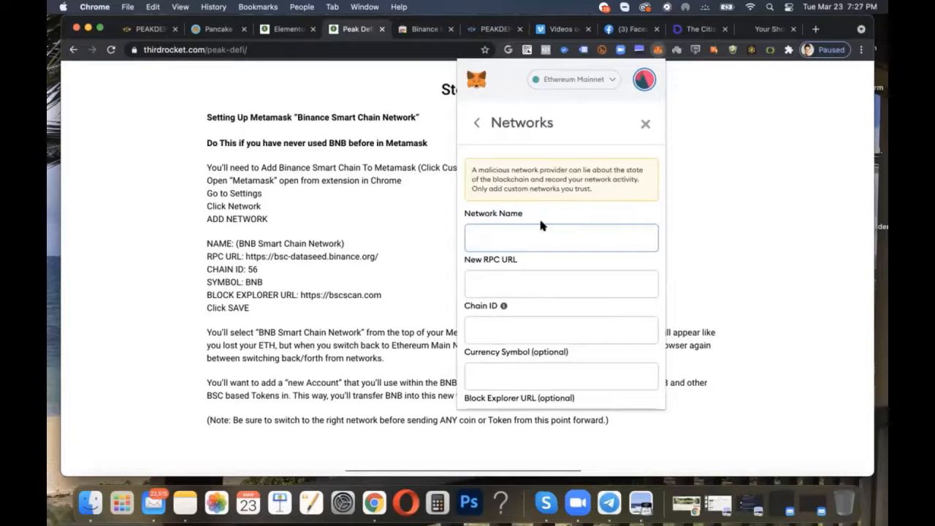
scroll(307, 204, down, 1)
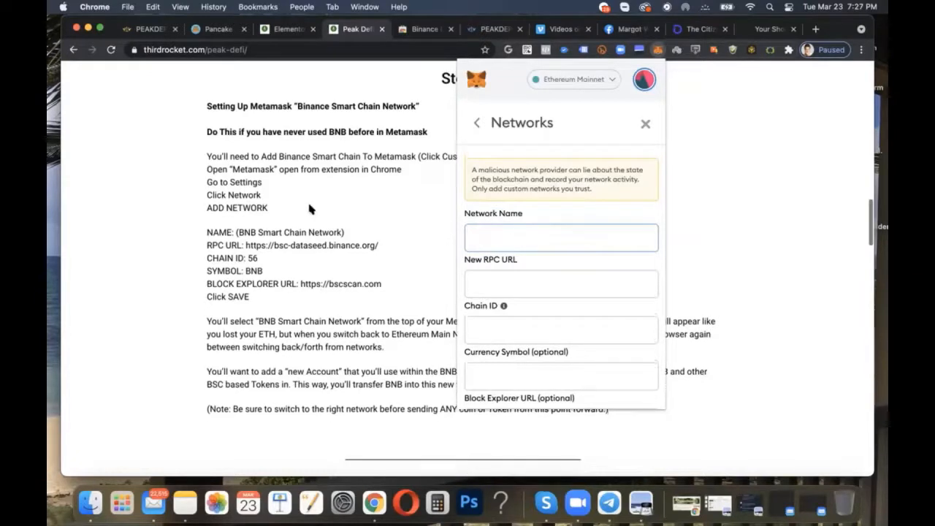
click(247, 171)
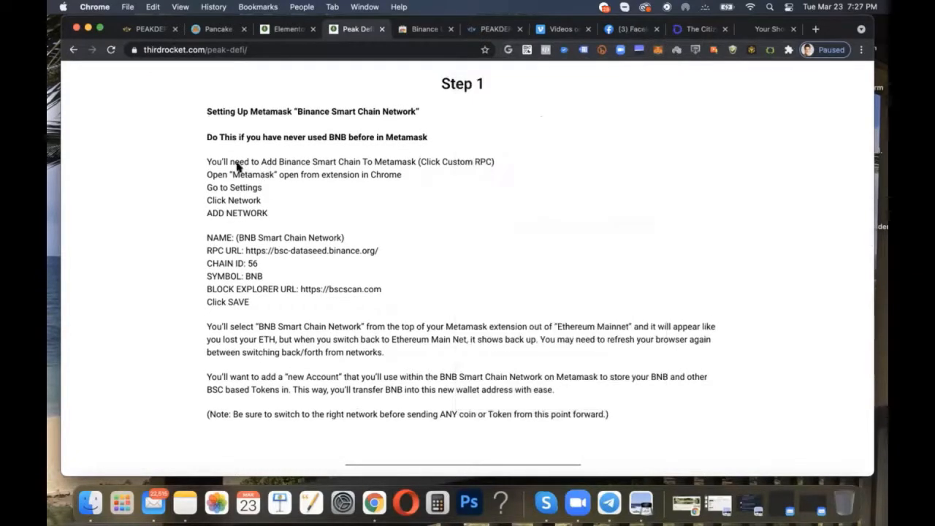
drag(206, 135, 635, 410)
click(447, 322)
scroll(447, 322, up, 1)
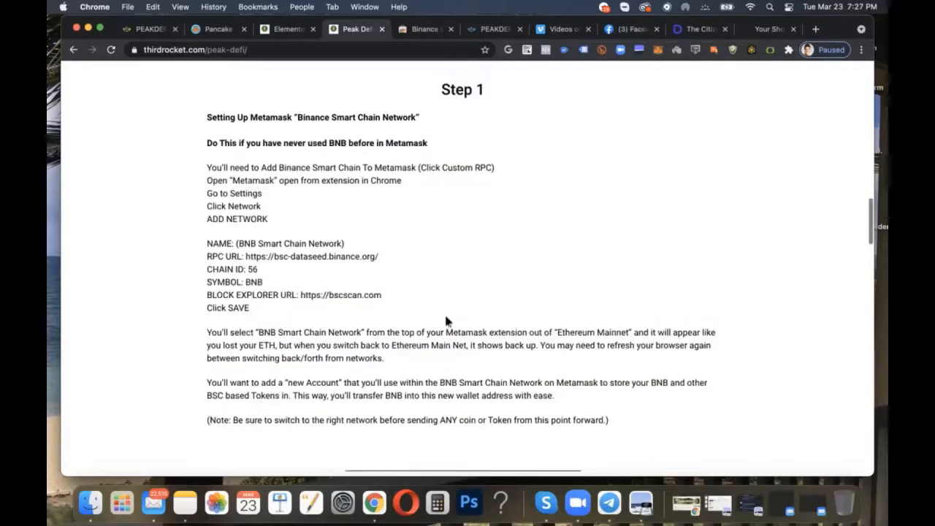
click(657, 49)
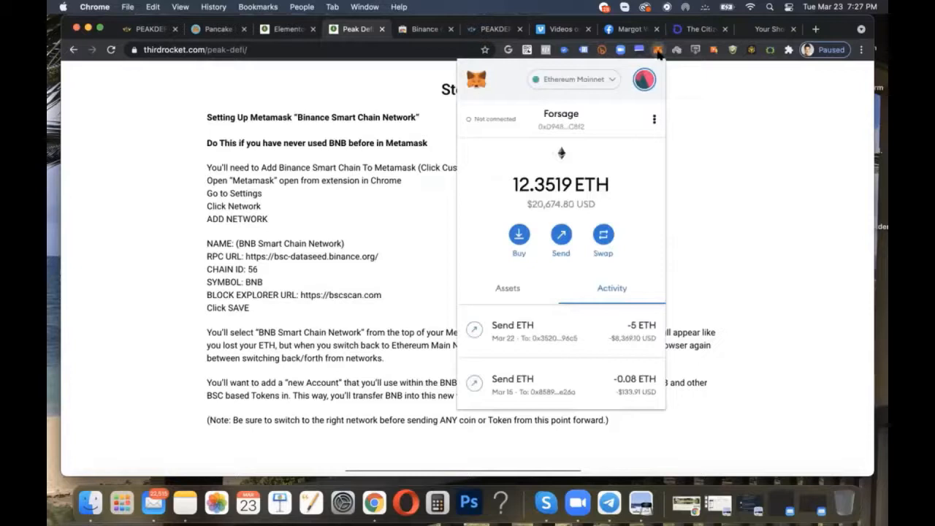
click(658, 51)
click(658, 51)
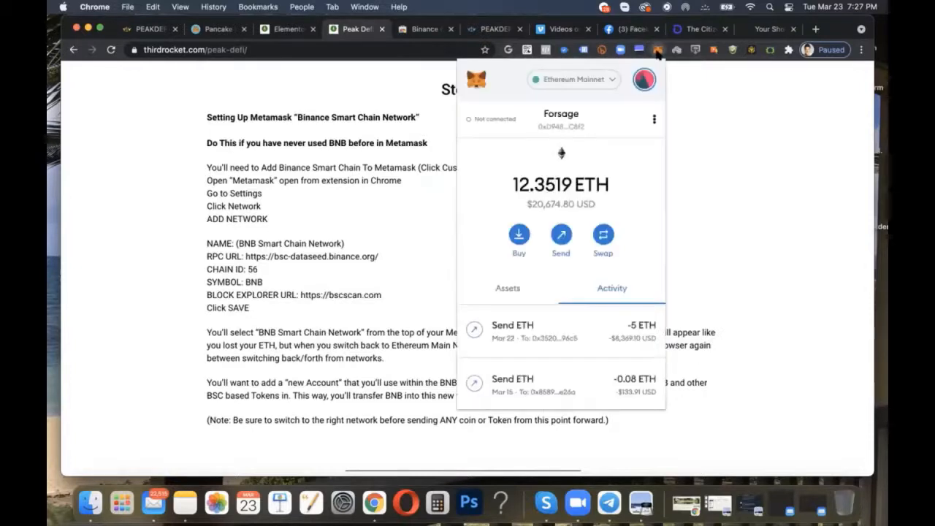
click(584, 85)
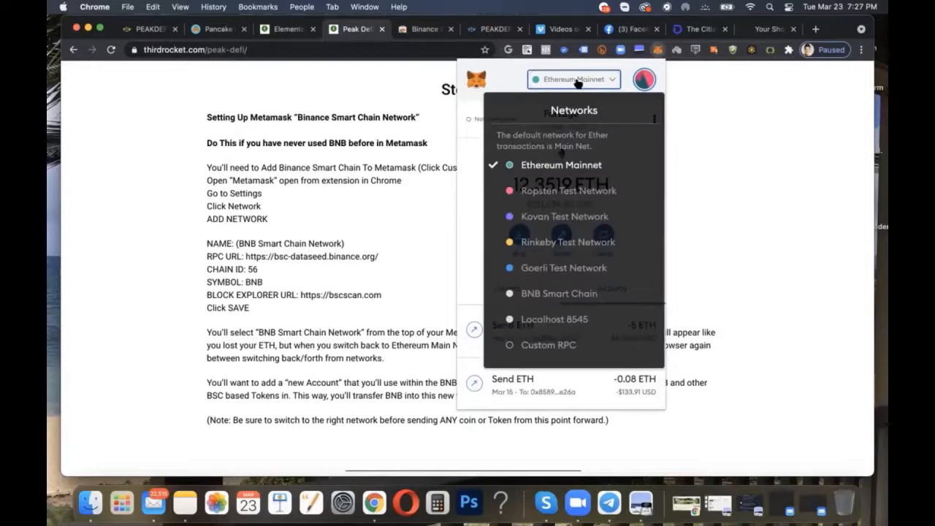
click(563, 346)
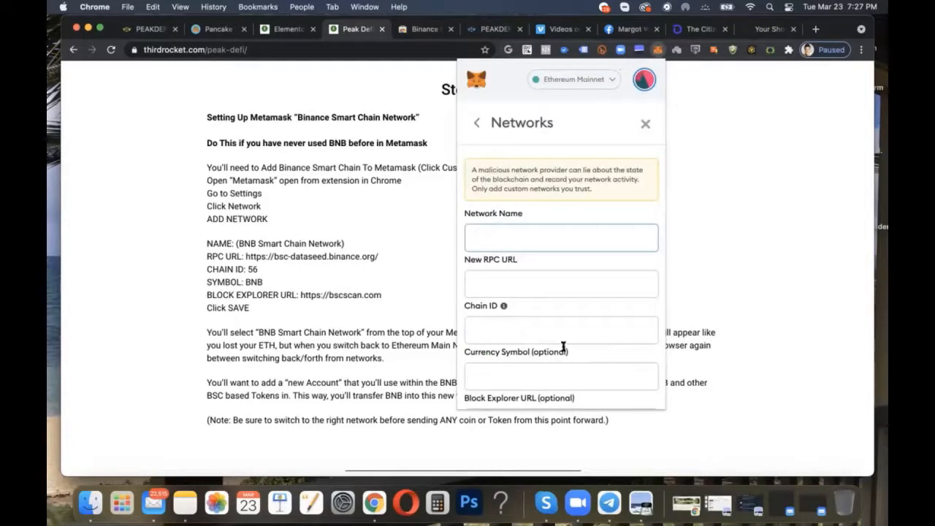
Step: Open a blank form for adding a network from the Networks section of the wallet's settings
click(646, 81)
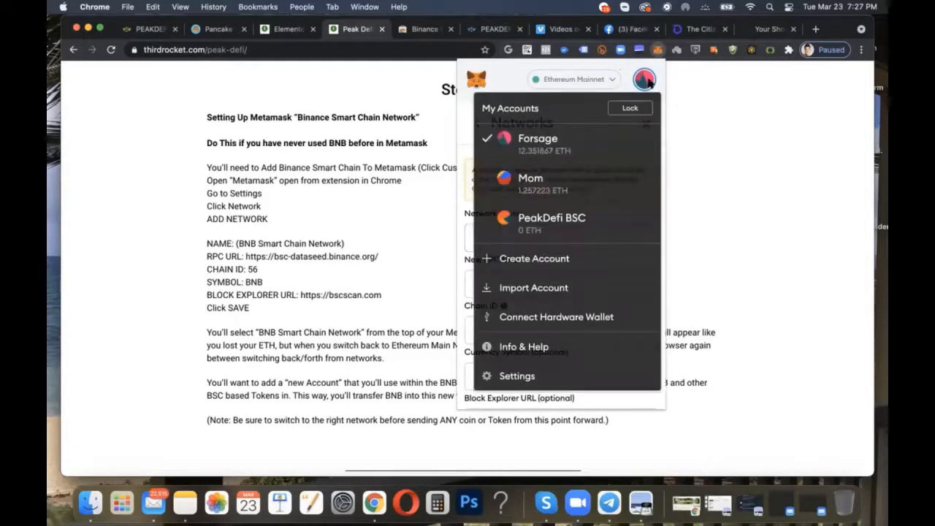
click(536, 371)
scroll(532, 382, down, 5)
click(501, 321)
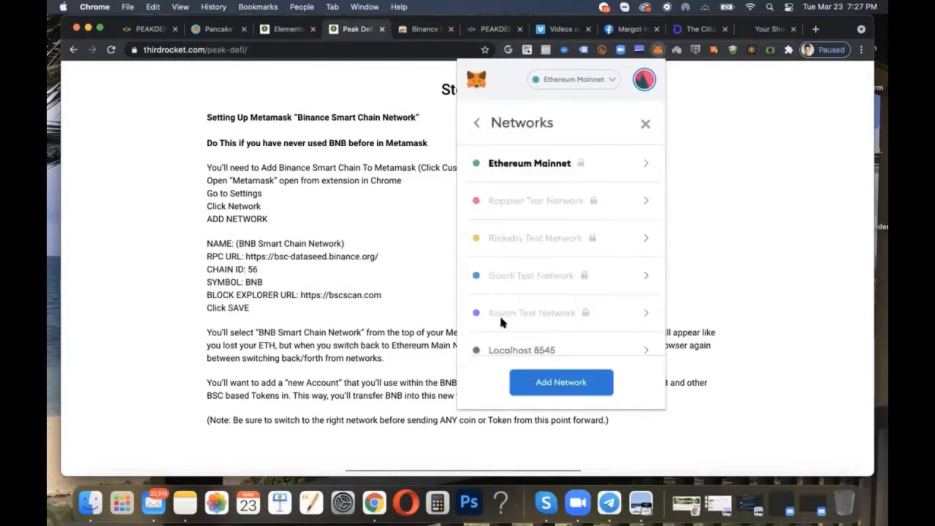
click(554, 379)
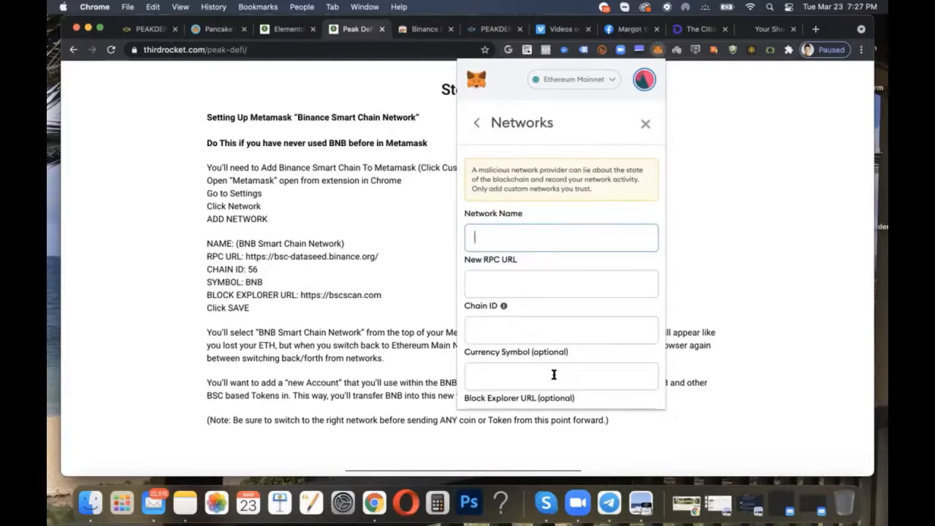
Step: Enter "BNB Smart Chain Network" as the name of the new network
scroll(553, 374, down, 3)
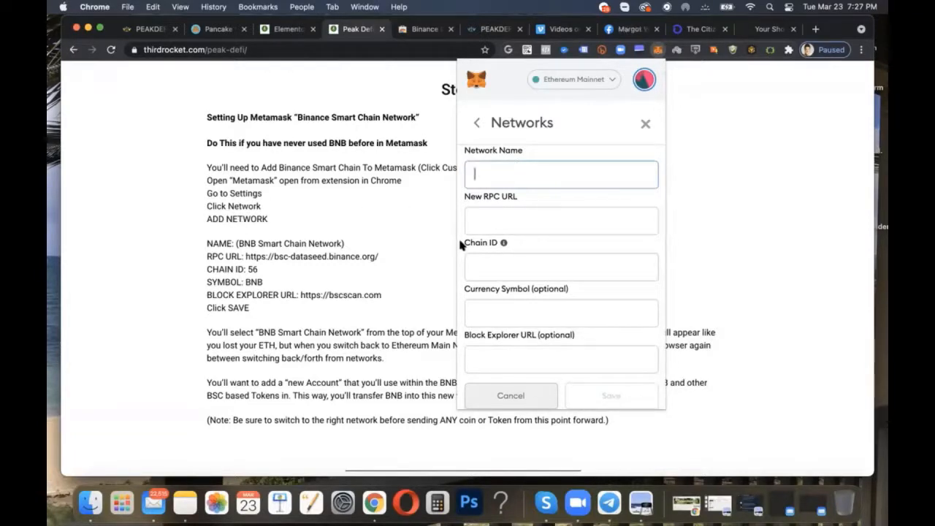
text(BNB Smart Chain Network)
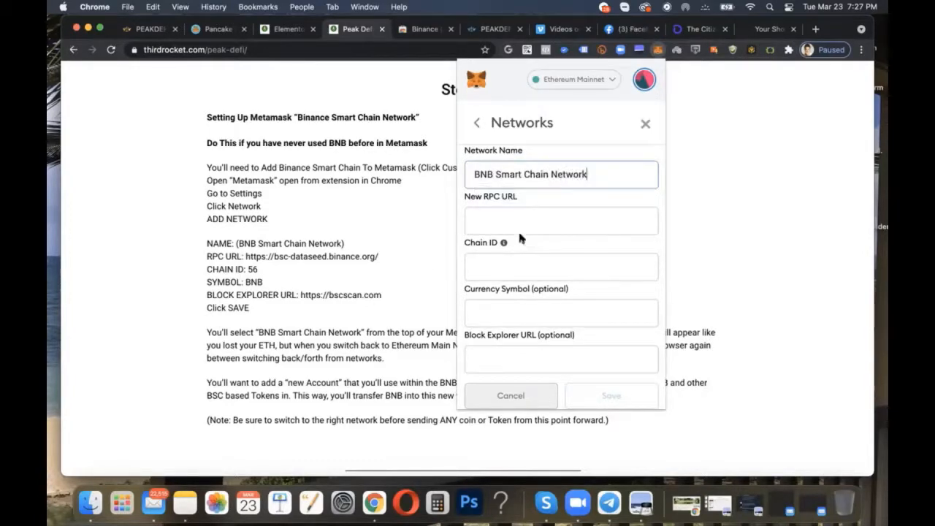
scroll(516, 225, up, 1)
scroll(517, 224, down, 1)
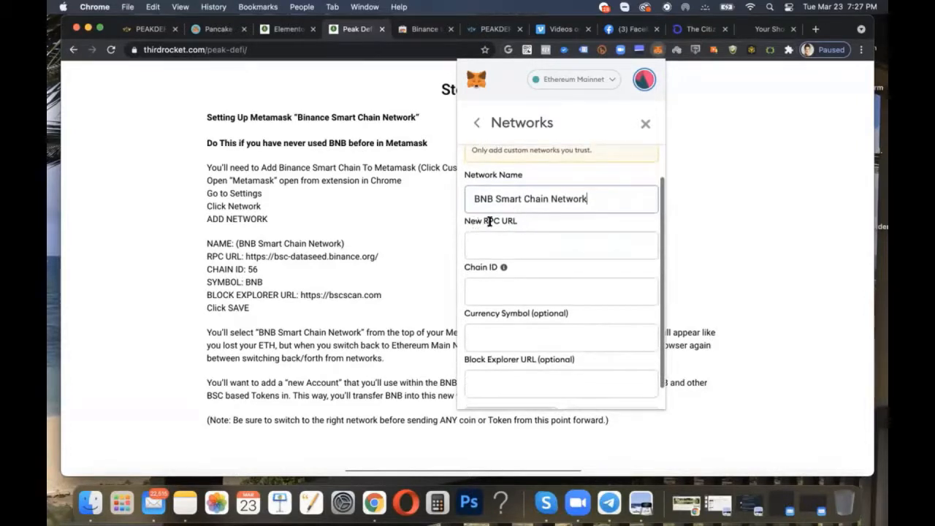
click(509, 236)
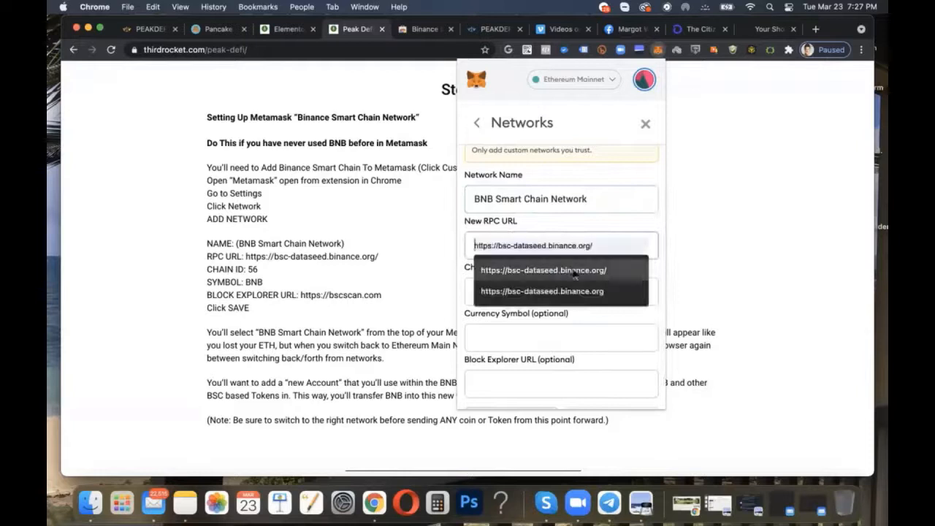
click(528, 269)
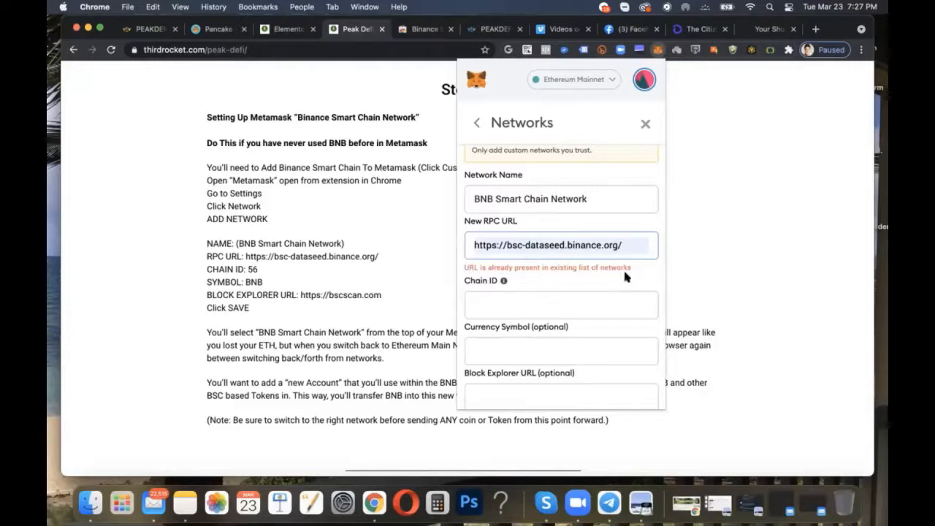
drag(467, 266, 744, 268)
click(601, 267)
scroll(601, 268, down, 1)
scroll(601, 268, up, 1)
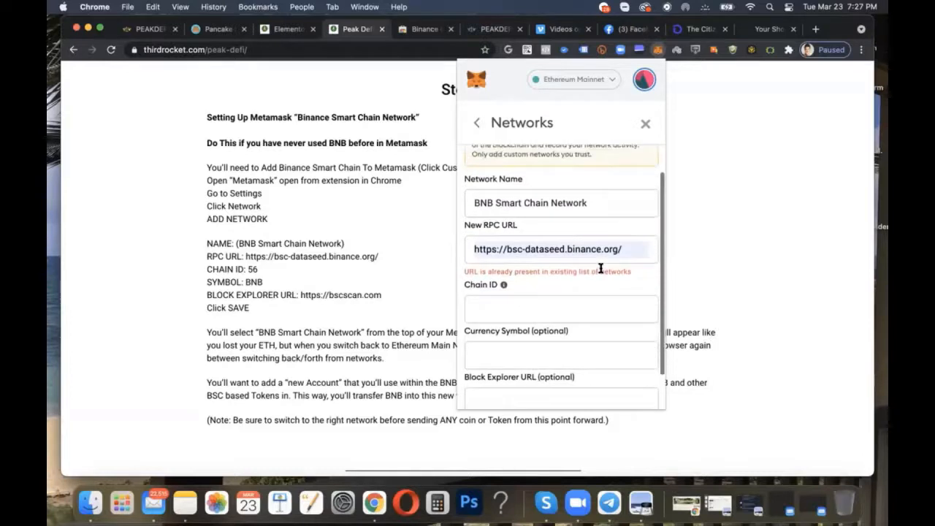
click(503, 303)
text(56)
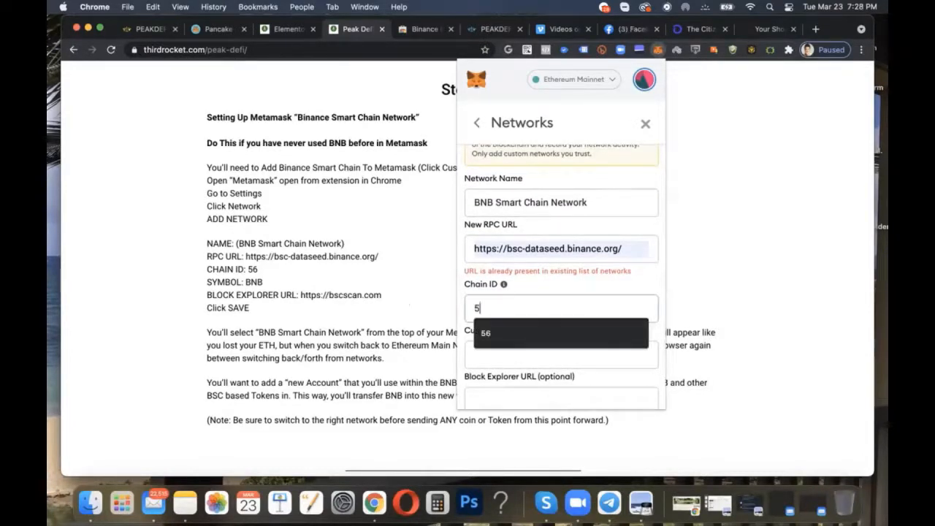
click(522, 354)
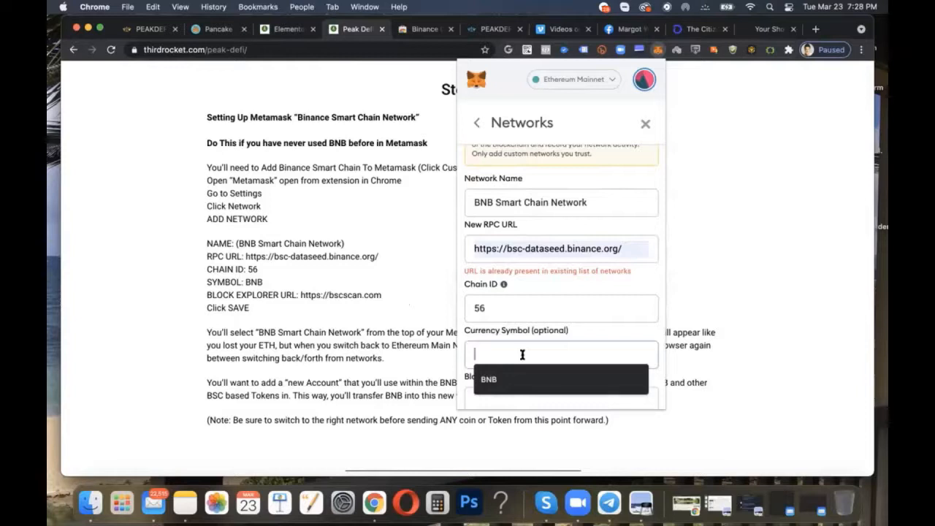
text(BNB)
scroll(522, 354, down, 1)
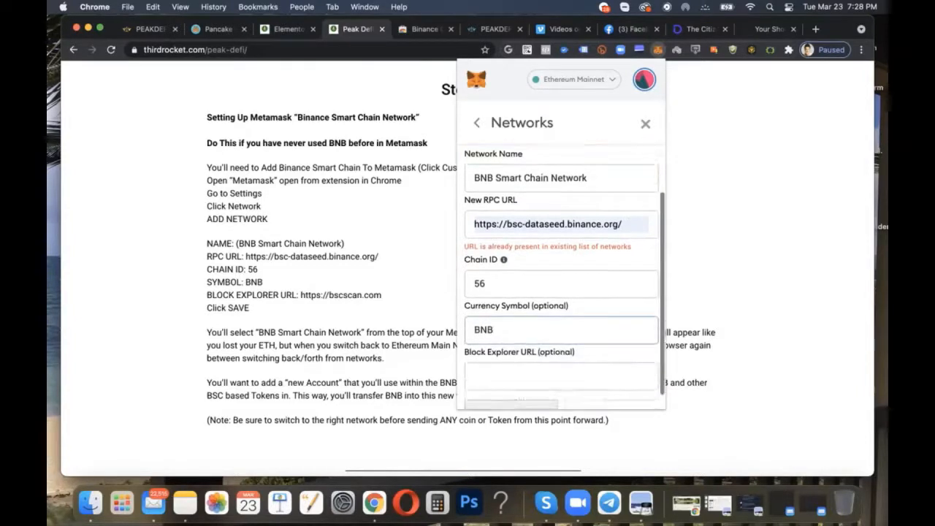
scroll(561, 278, down, 1)
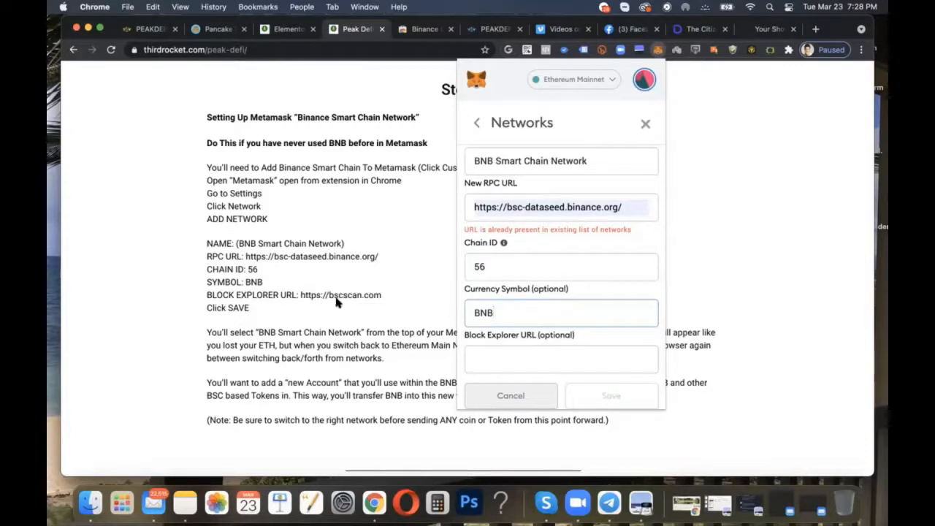
click(501, 352)
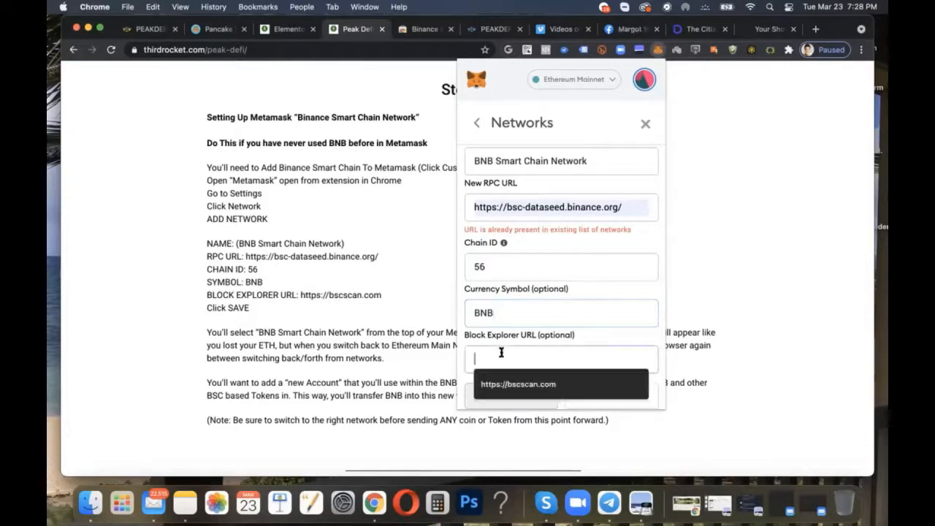
click(510, 384)
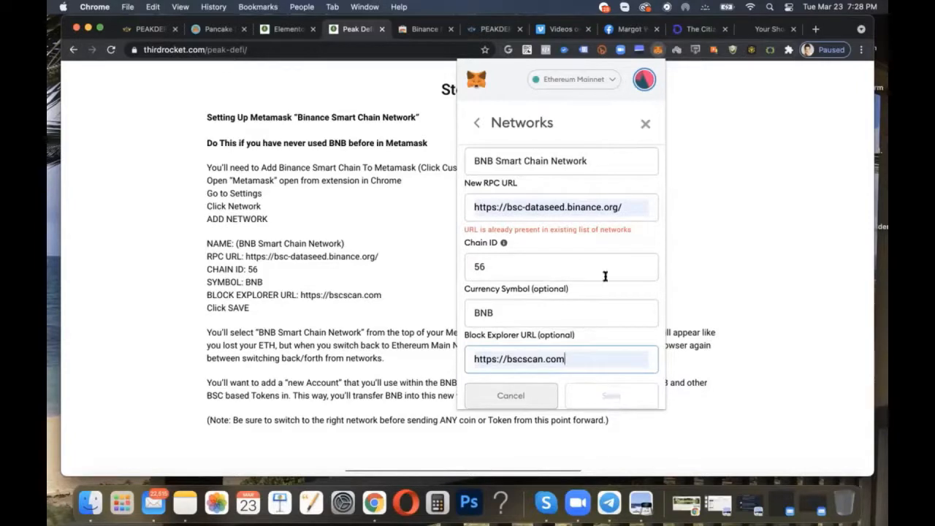
Step: Close the new network form without saving it and return to the account overview
drag(588, 160, 407, 160)
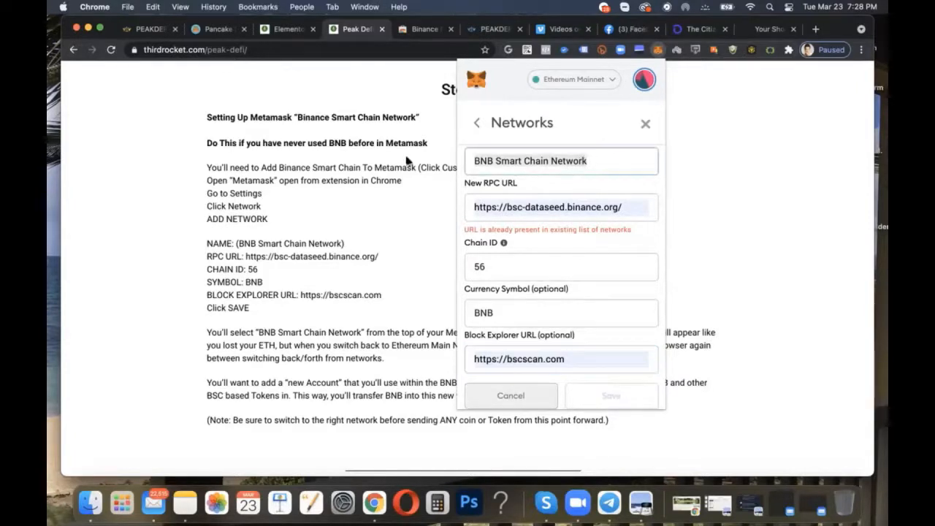
click(553, 106)
click(534, 83)
click(563, 85)
click(644, 122)
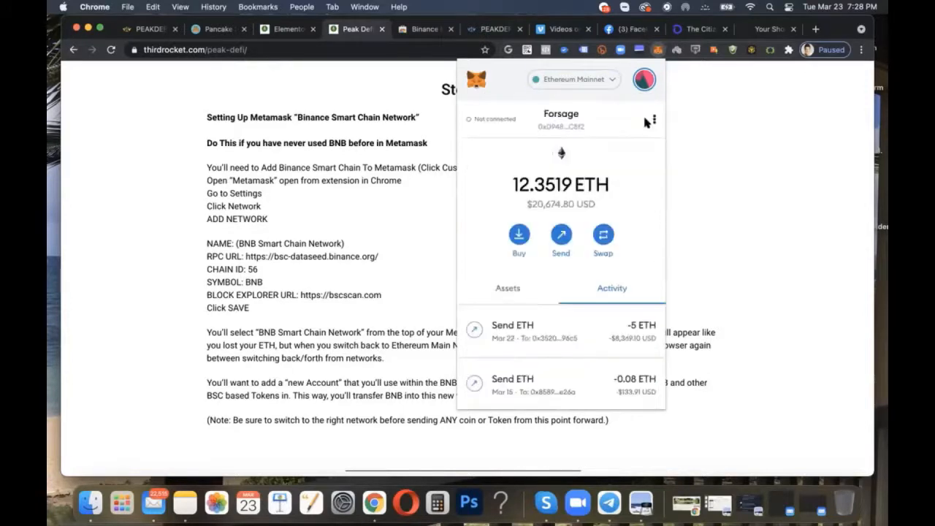
Step: Switch the wallet's active network from Ethereum Mainnet to the existing BNB Smart Chain
click(576, 79)
click(583, 83)
click(574, 81)
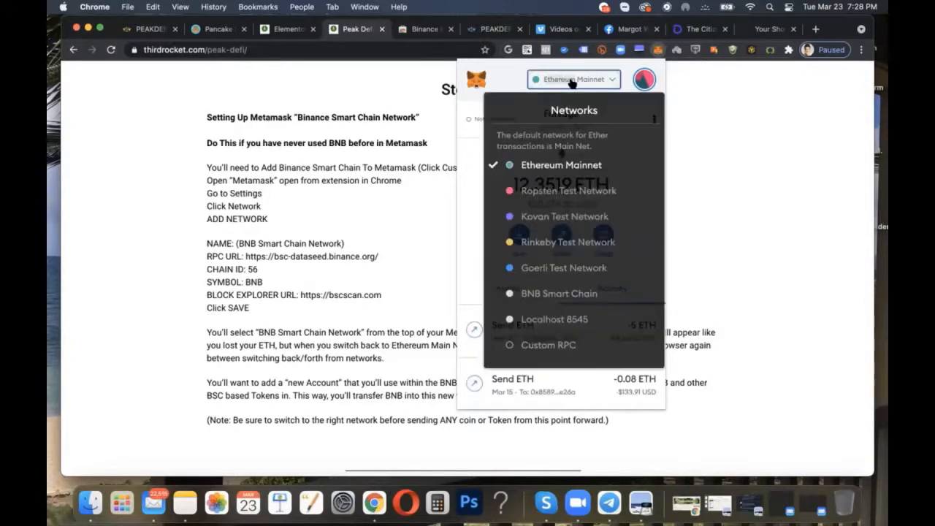
mouse_move(555, 293)
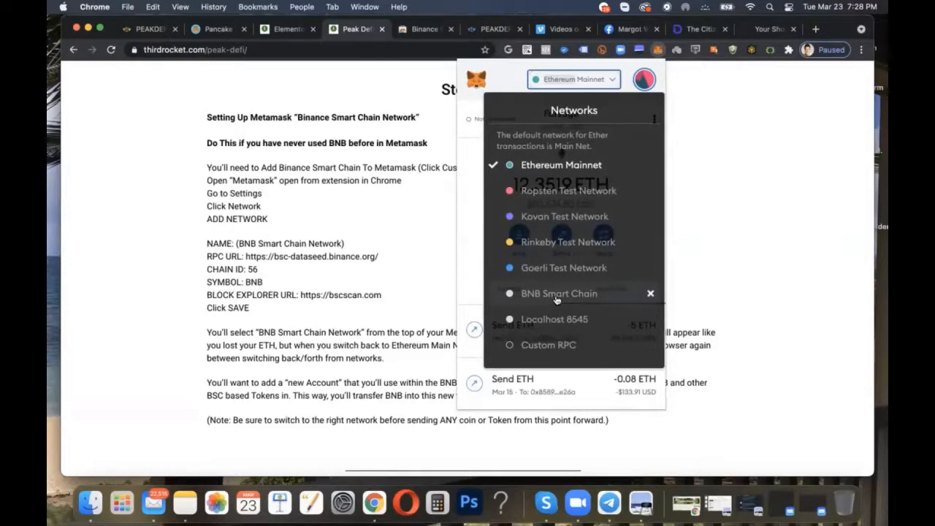
click(557, 295)
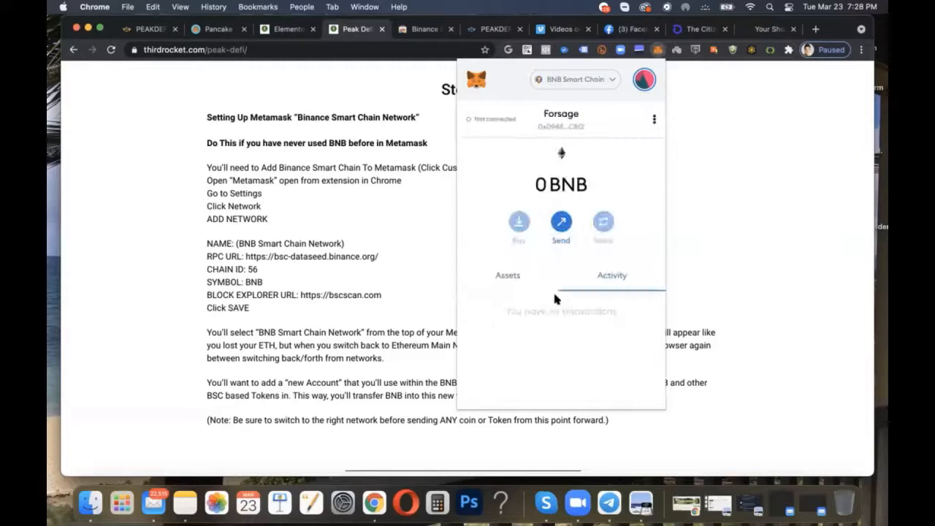
Step: Create a new wallet account named "Peak BNB"
click(645, 82)
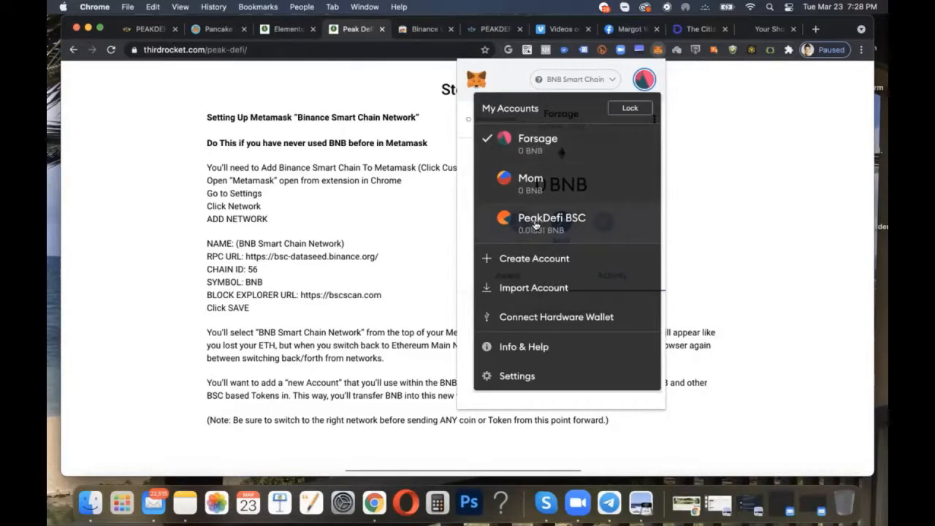
click(533, 261)
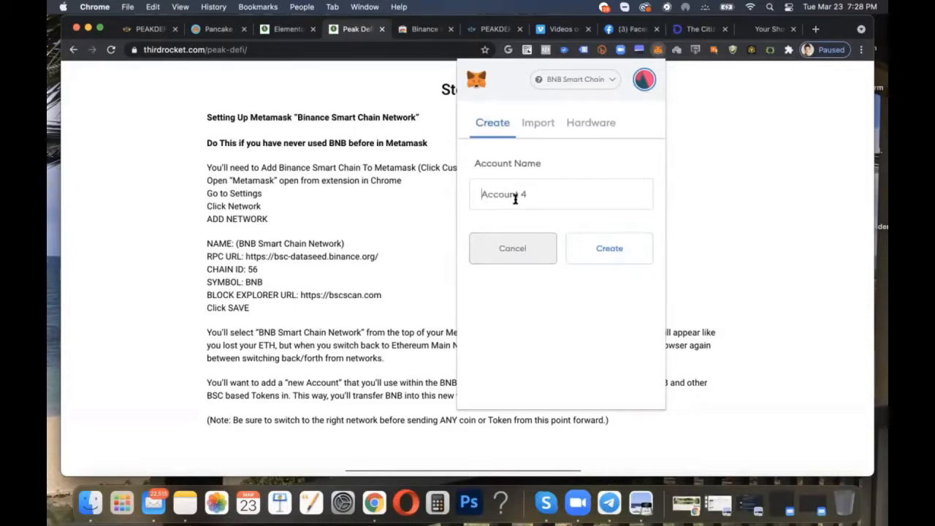
text(BNB Network)
key(super+a)
text(Peak BNB)
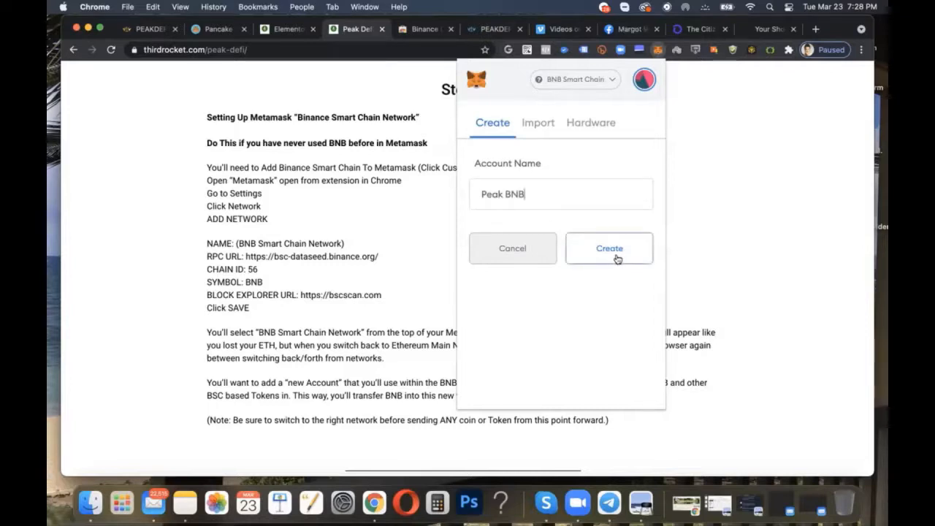
click(613, 249)
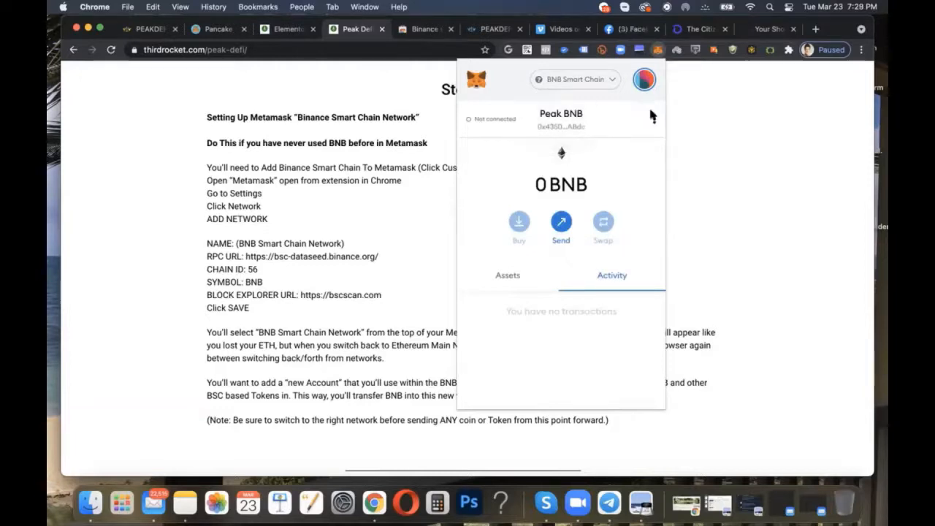
Step: Check the wallet's account list and keep BNB Smart Chain as the active network
click(644, 79)
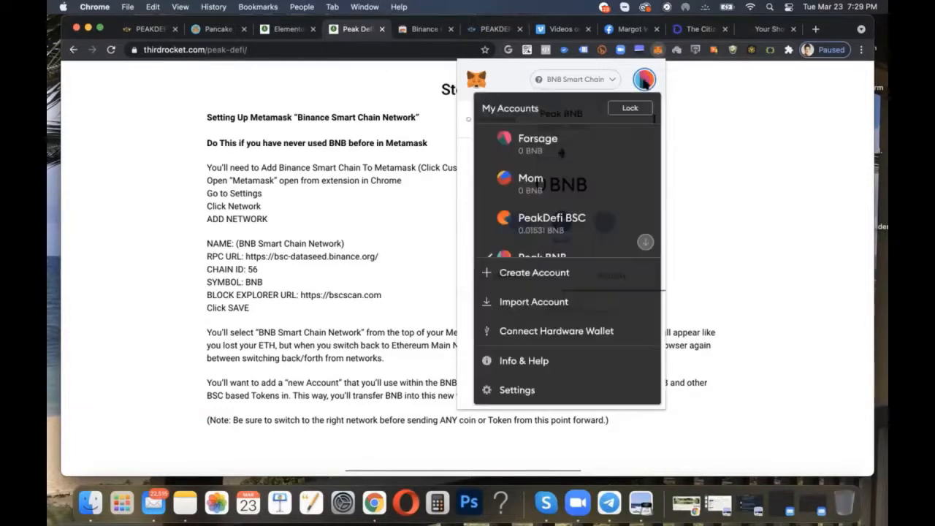
click(644, 79)
click(595, 80)
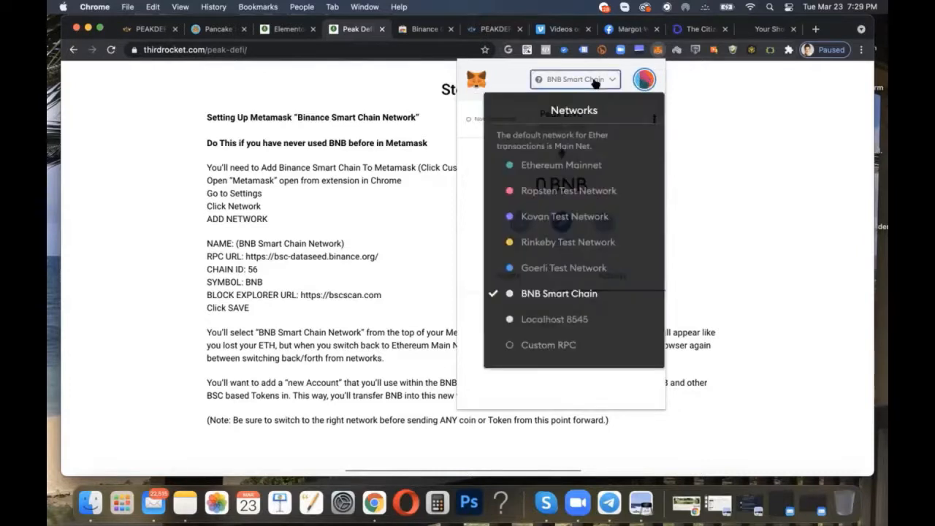
click(556, 293)
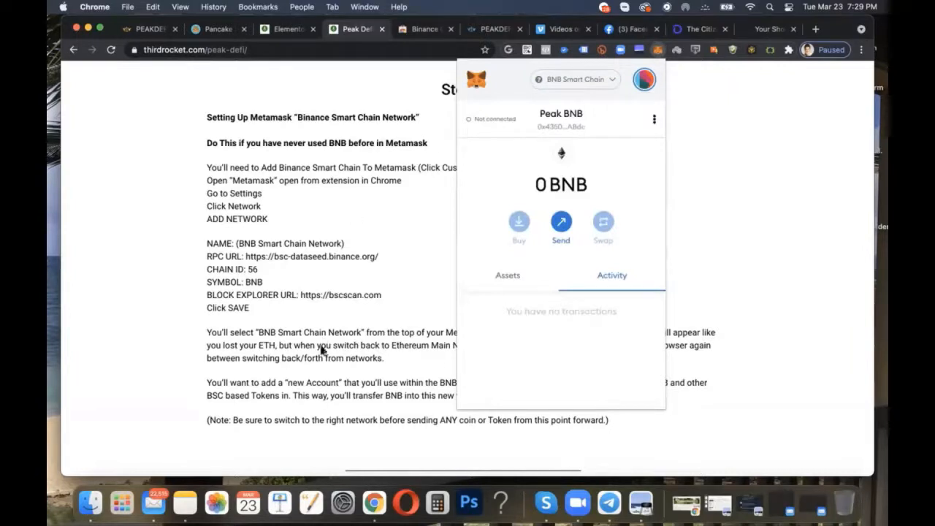
Step: Select the Peak BNB account in the account list and copy its wallet address
click(644, 79)
scroll(555, 213, down, 1)
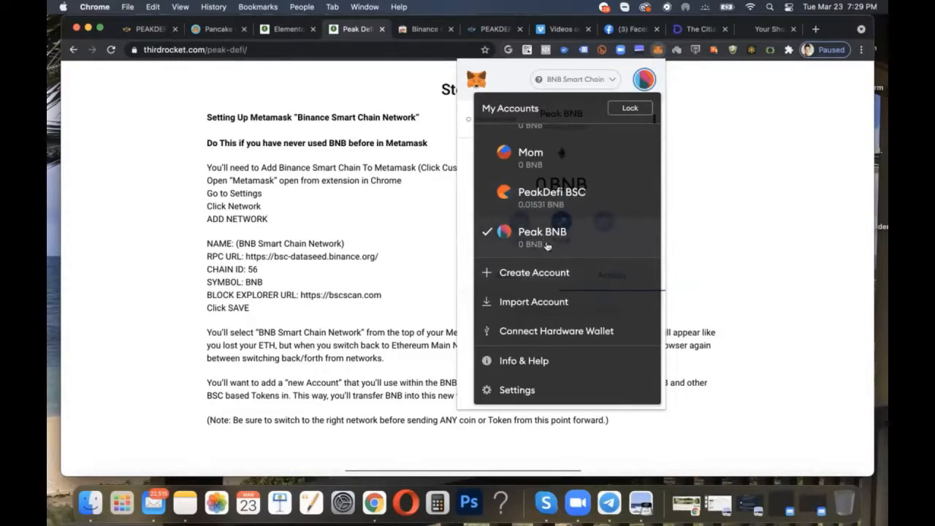
click(554, 243)
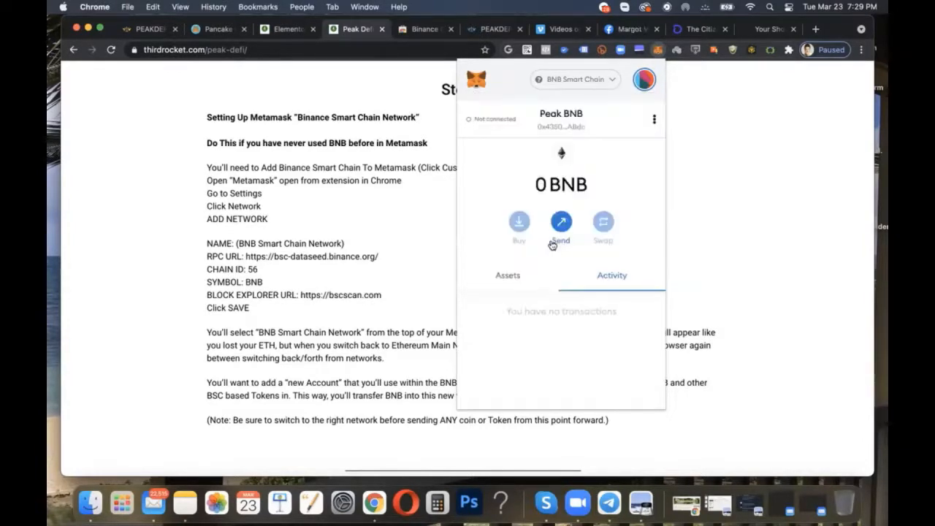
click(558, 128)
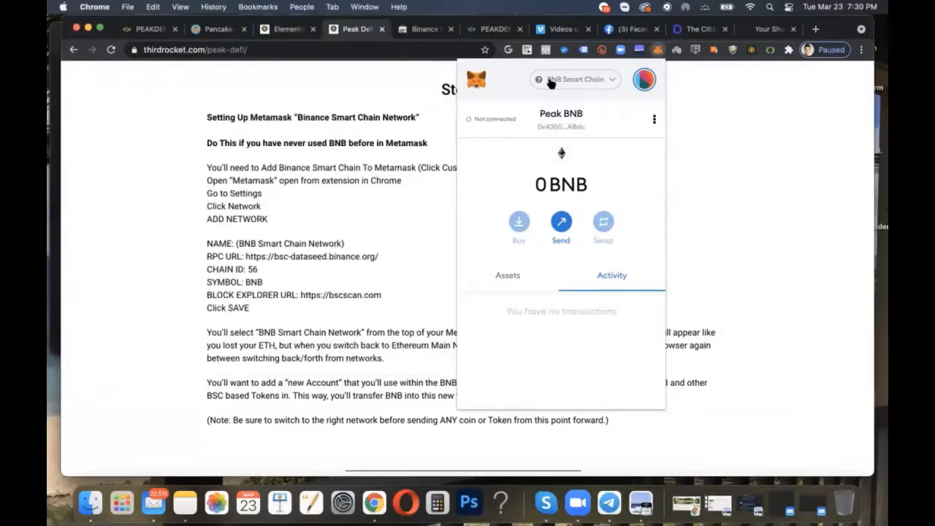
Step: Review the network list with BNB Smart Chain kept selected, and view the account list again
click(551, 80)
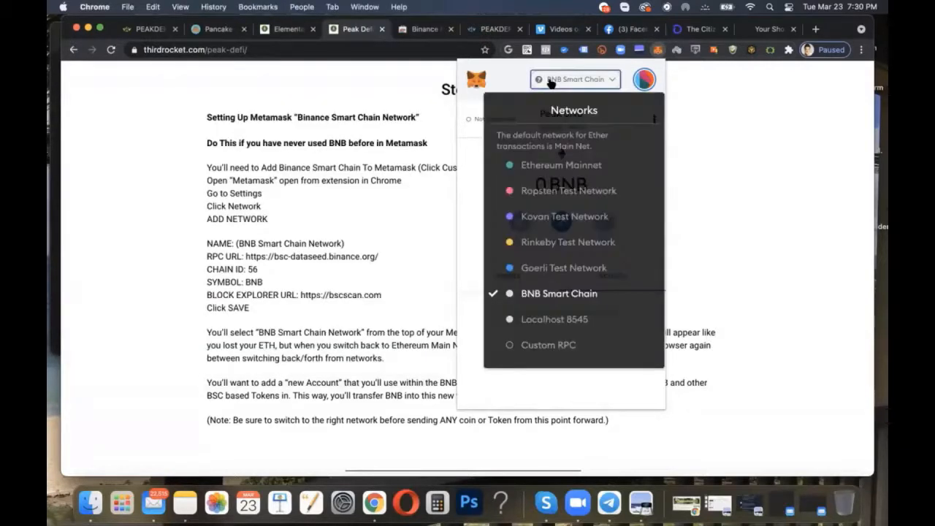
click(548, 293)
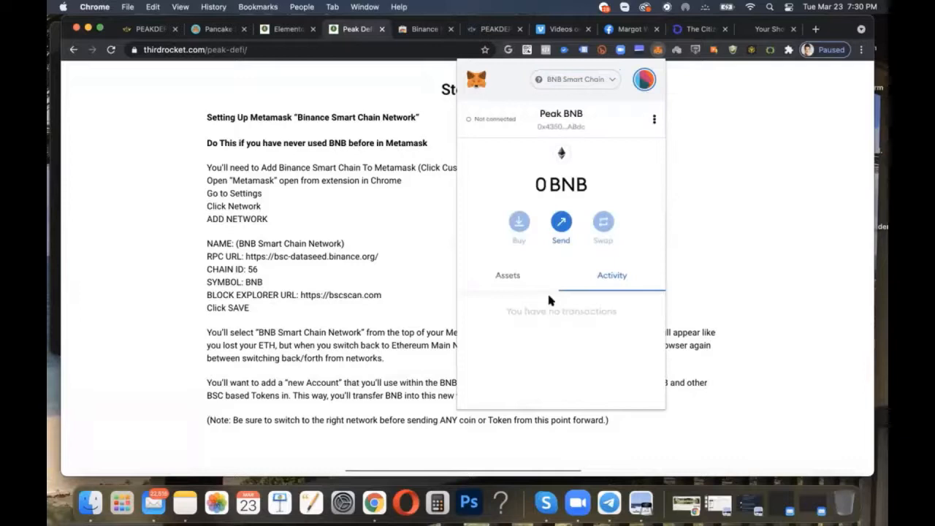
click(643, 79)
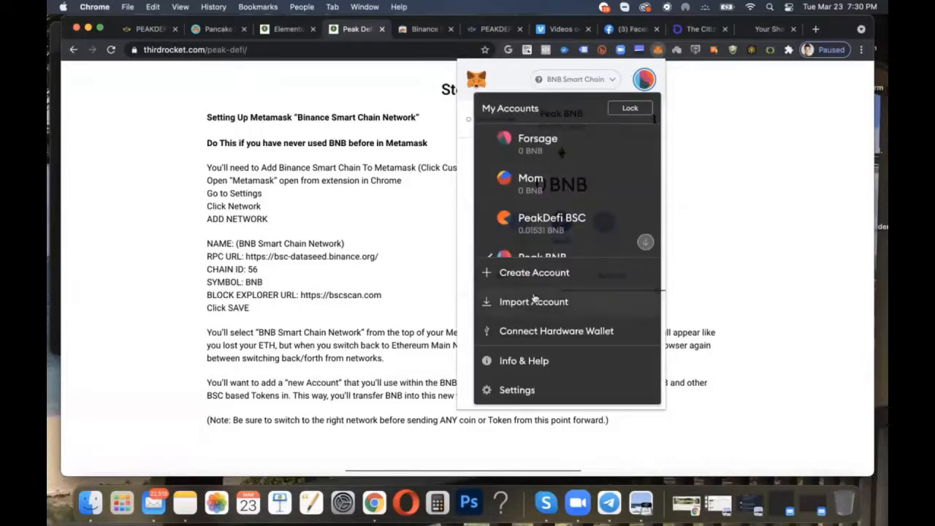
click(468, 268)
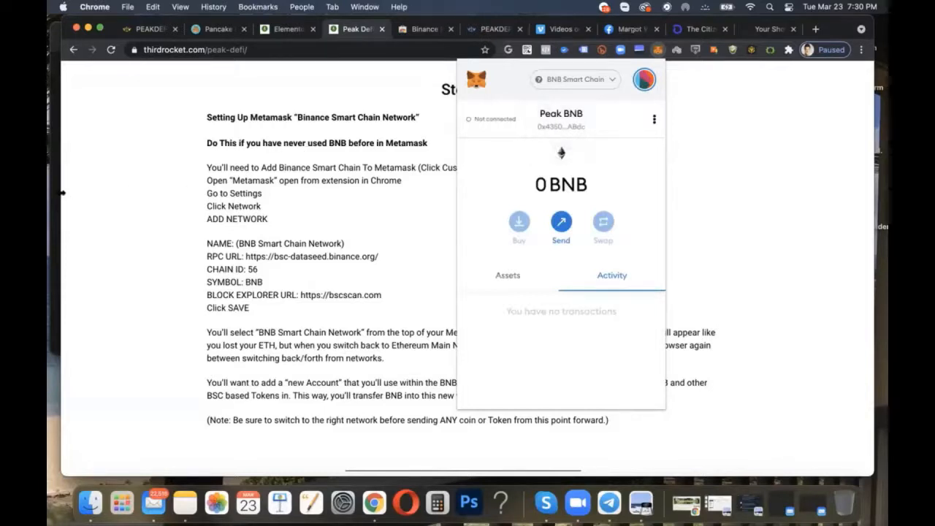
Step: Narrow the browser window to uncover the note behind it, and copy the Peak BNB account's address again
drag(62, 194, 84, 193)
click(657, 51)
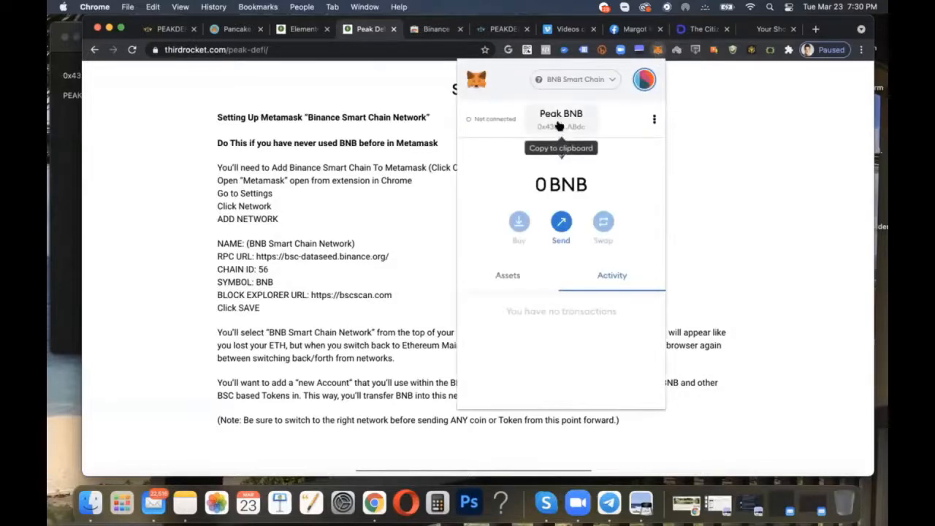
click(559, 125)
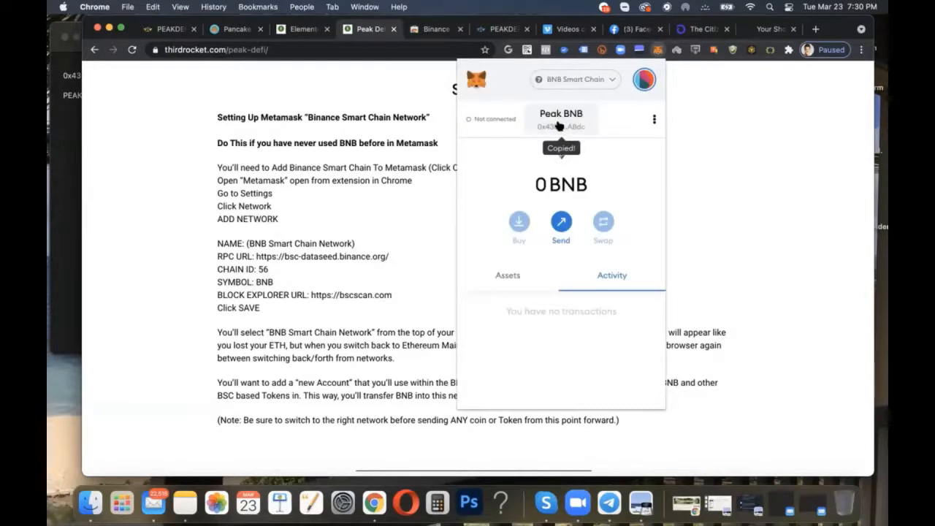
Step: Switch to the note in Notes, move its window slightly down, and highlight the saved wallet address and the "PEAK BNB" label
click(69, 176)
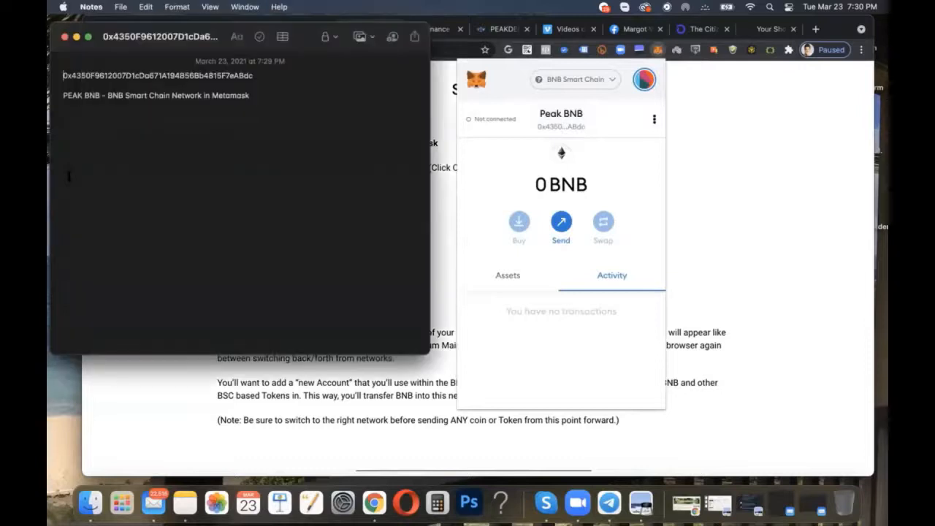
double_click(190, 78)
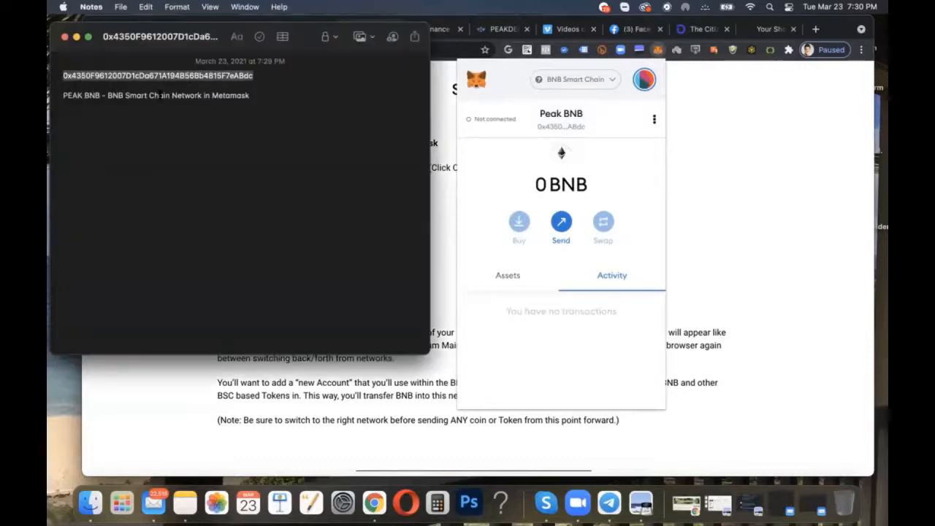
drag(229, 33, 228, 48)
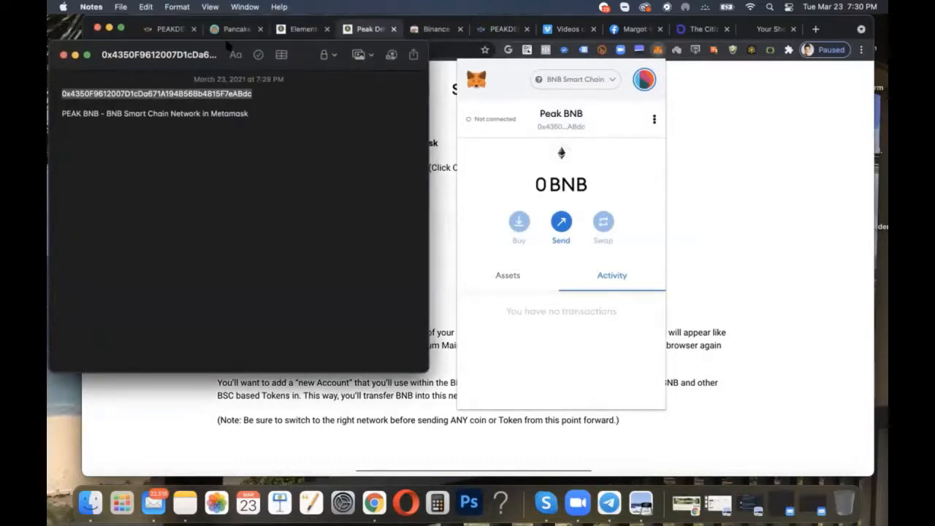
click(234, 138)
drag(62, 113, 99, 111)
click(98, 110)
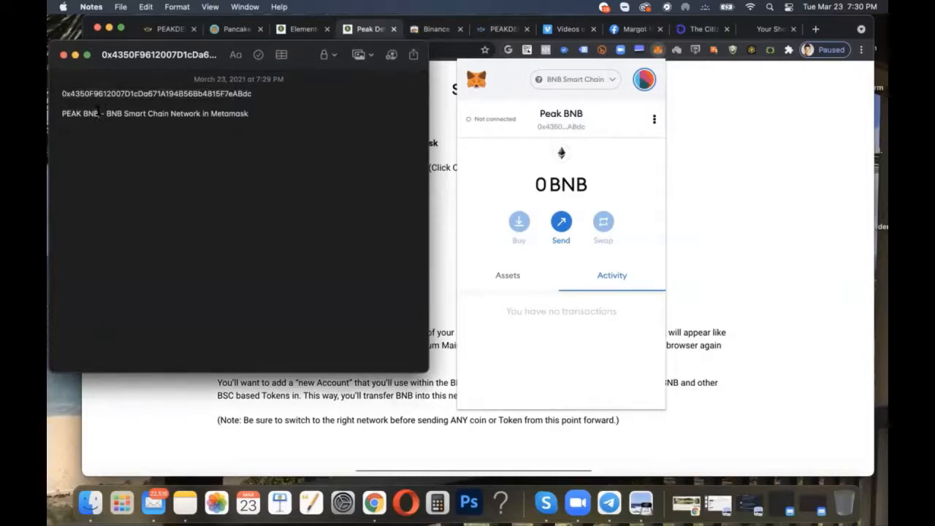
Step: Make the word "Metamask" bold in the note's description line
double_click(215, 116)
key(super+b)
click(131, 124)
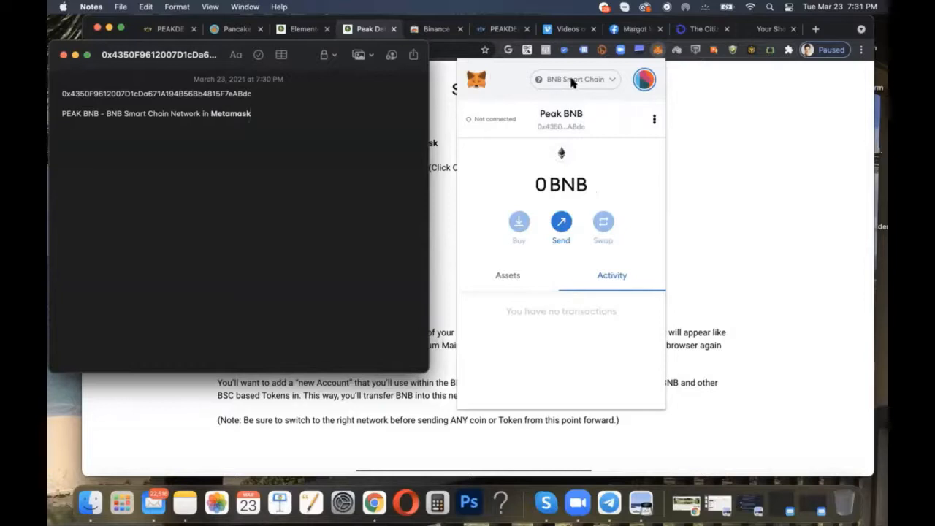
Step: Switch to MetaMask in Chrome and view the account list down to the selected Peak BNB account
click(630, 82)
click(641, 78)
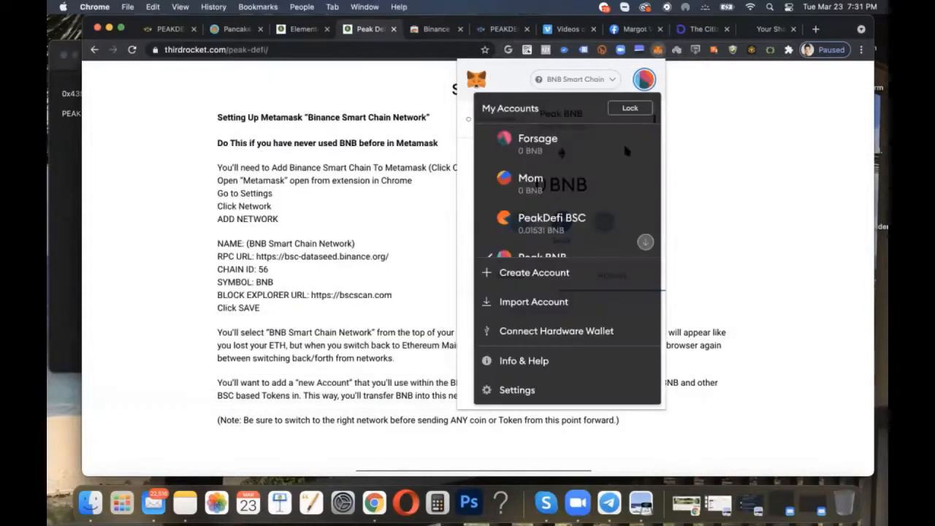
scroll(562, 219, down, 2)
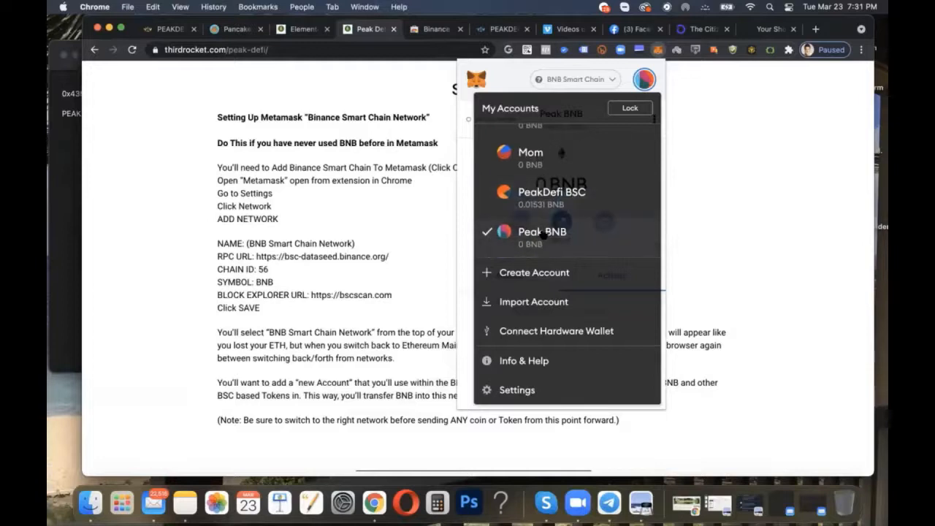
click(715, 155)
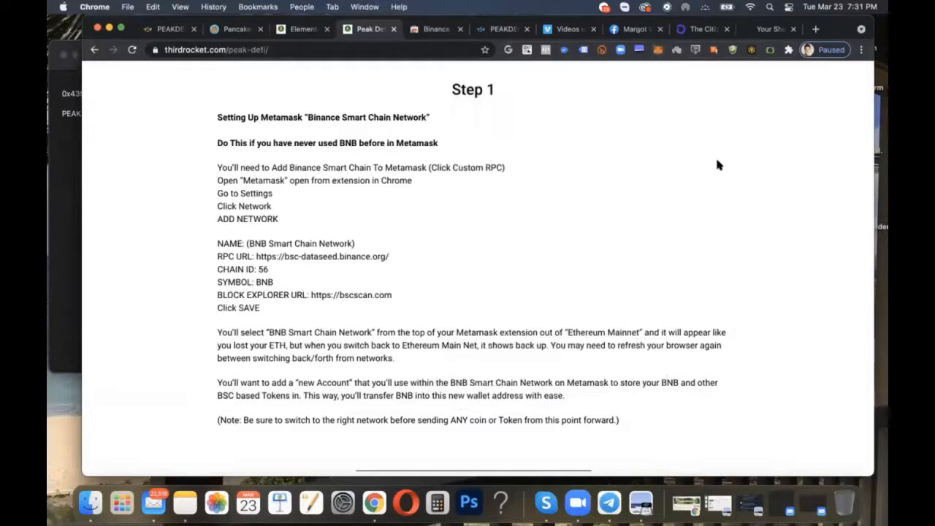
Step: Examine MetaMask's network list around the BNB Smart Chain entry, keeping that network selected
click(657, 51)
click(581, 81)
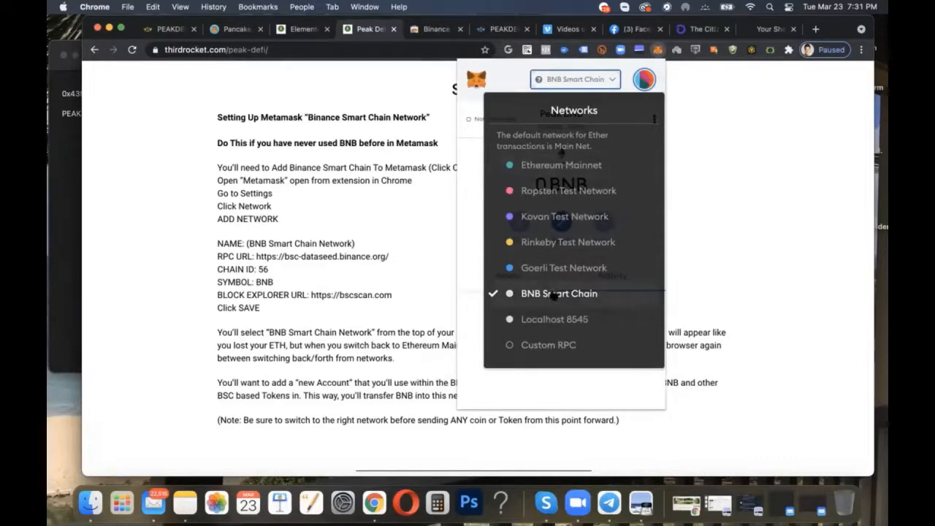
click(704, 286)
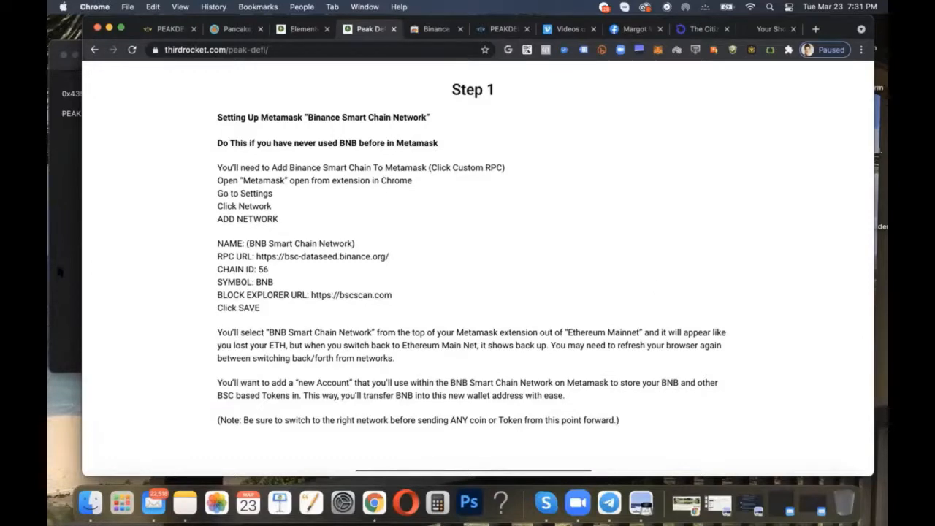
click(658, 50)
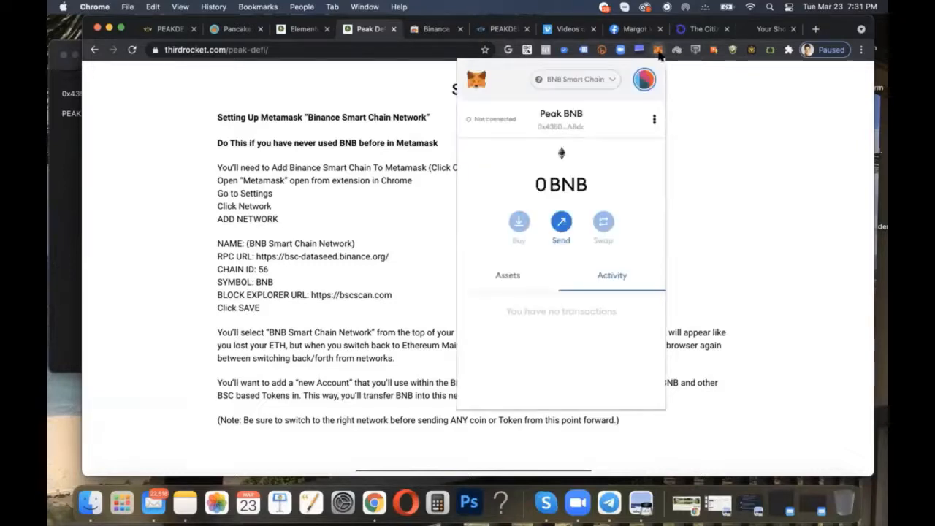
click(575, 82)
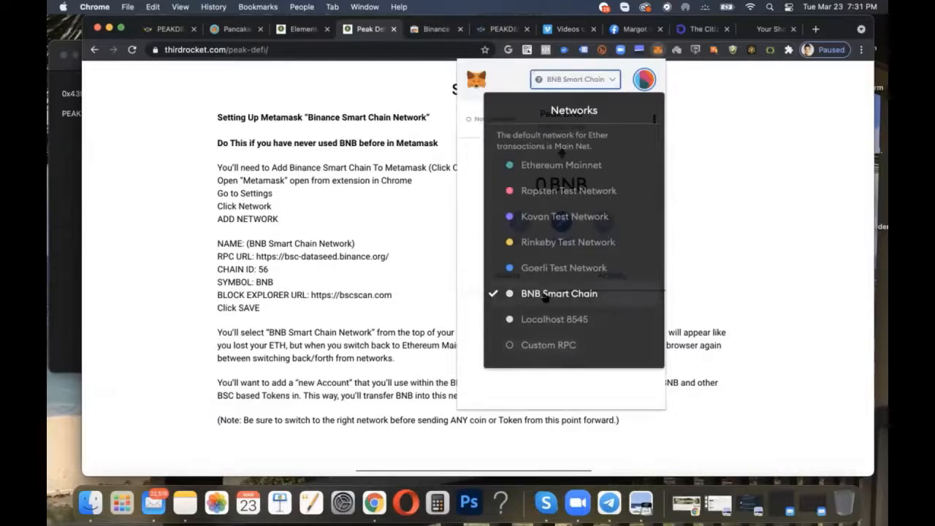
click(628, 291)
click(561, 80)
click(561, 80)
click(560, 79)
click(560, 79)
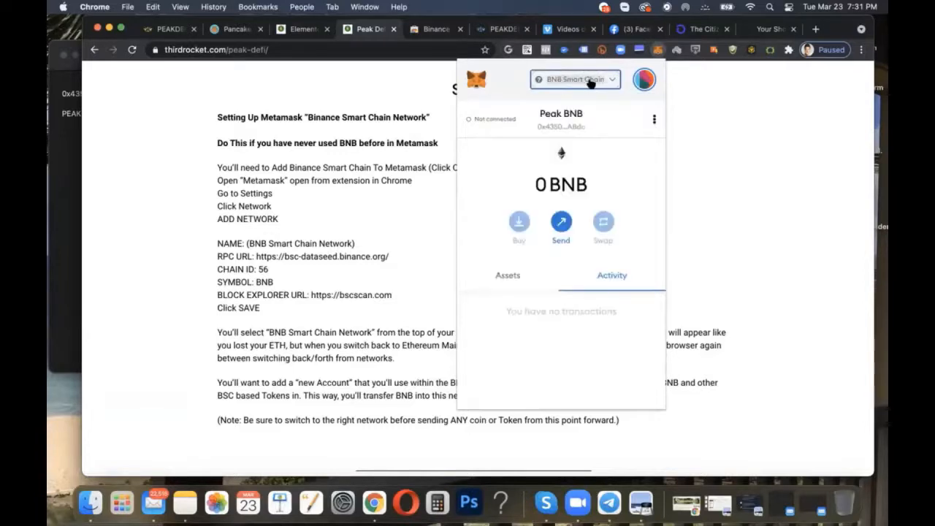
click(593, 85)
click(592, 82)
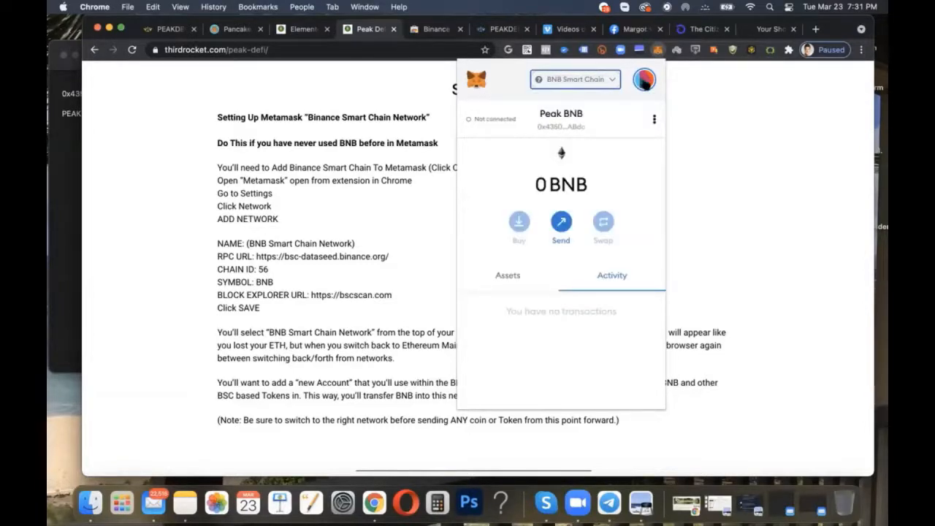
click(644, 82)
click(536, 272)
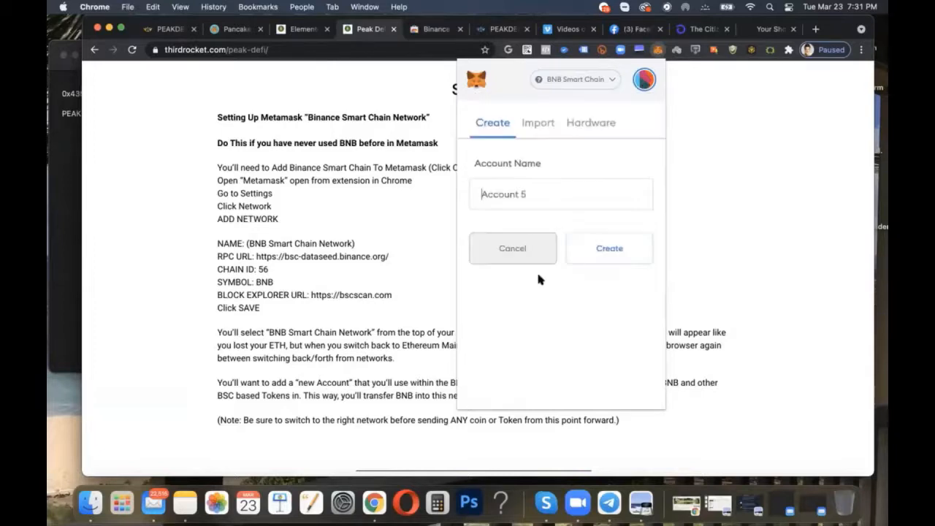
click(644, 80)
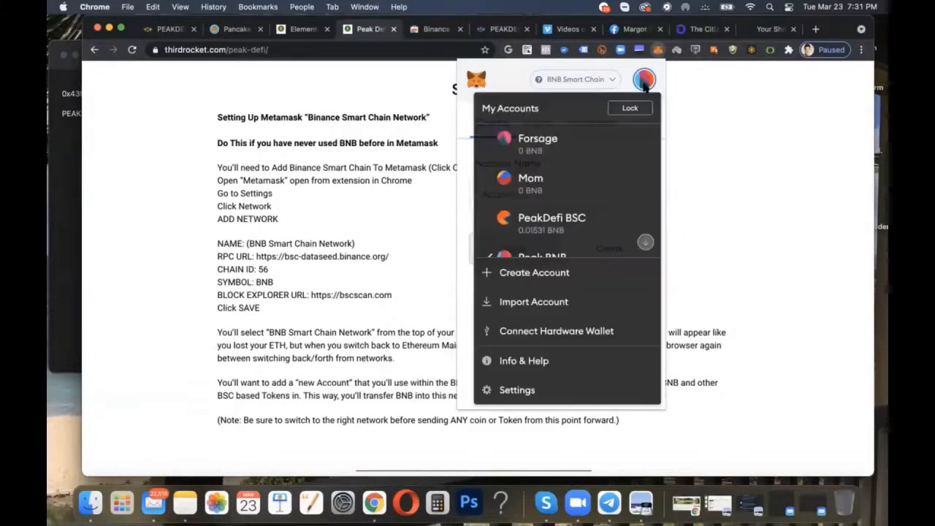
scroll(562, 261, down, 2)
click(547, 235)
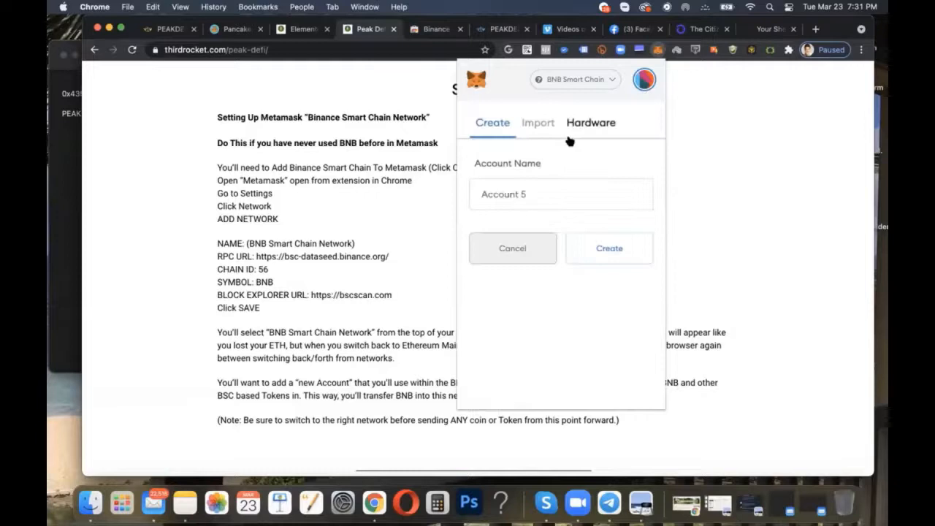
click(525, 253)
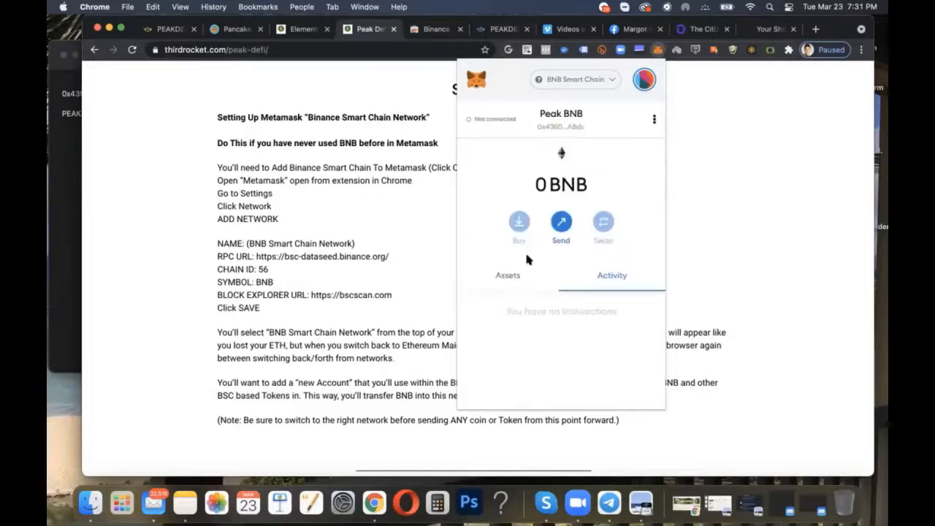
Step: Copy the Peak BNB account's address, switch to the note in Notes, and highlight its saved address and description line
click(568, 125)
click(72, 183)
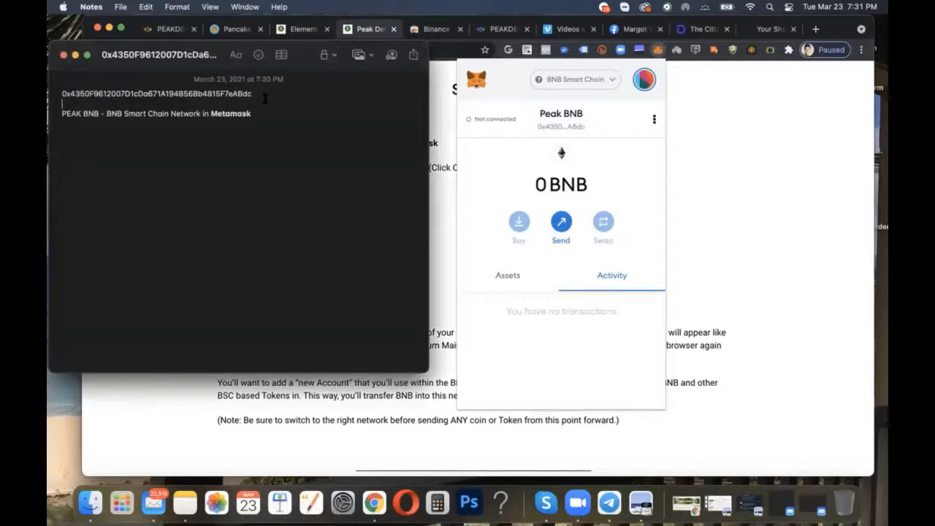
double_click(158, 93)
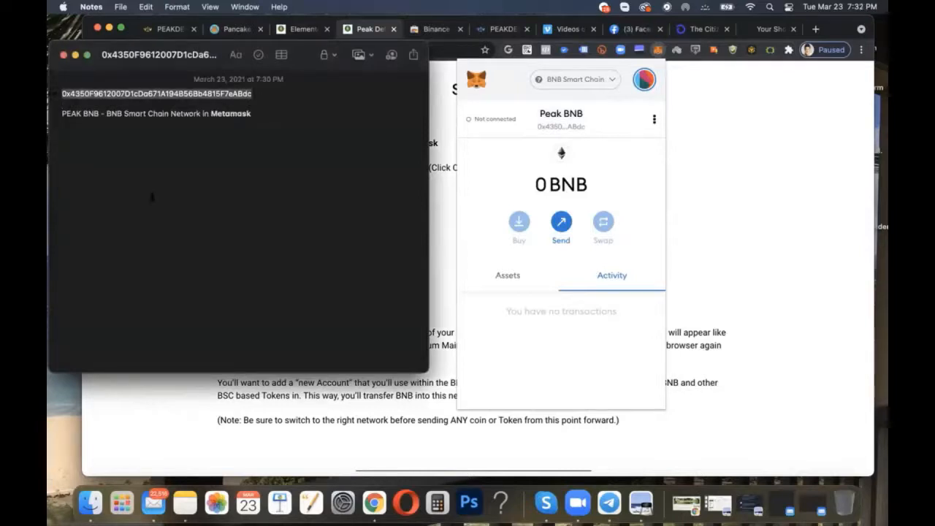
click(156, 203)
triple_click(281, 116)
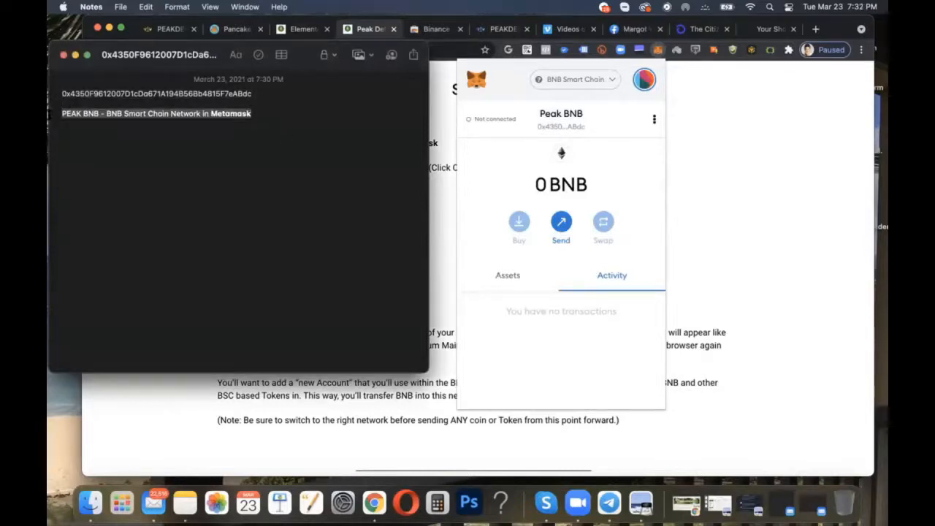
click(188, 171)
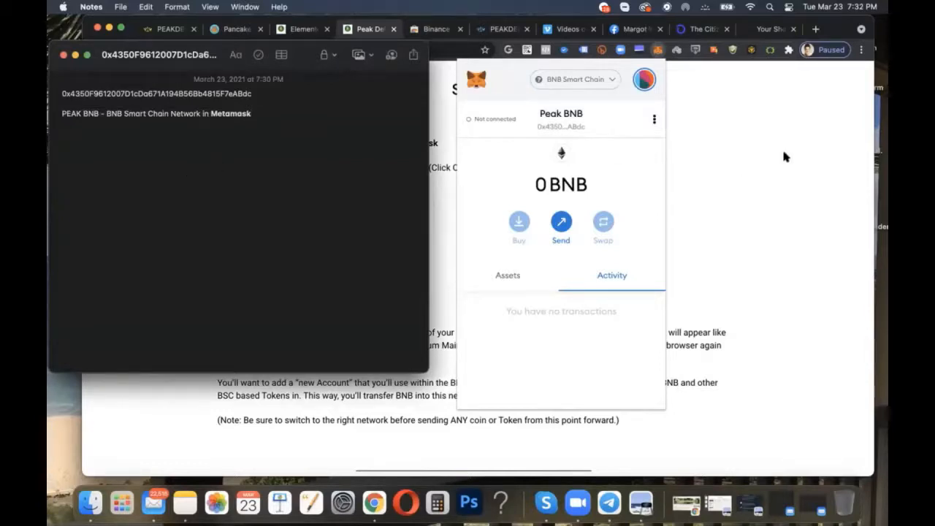
Step: Return to Chrome, look over Step 1 of the Peak DeFi guide, and check the Peak BNB account's balance in MetaMask
click(709, 177)
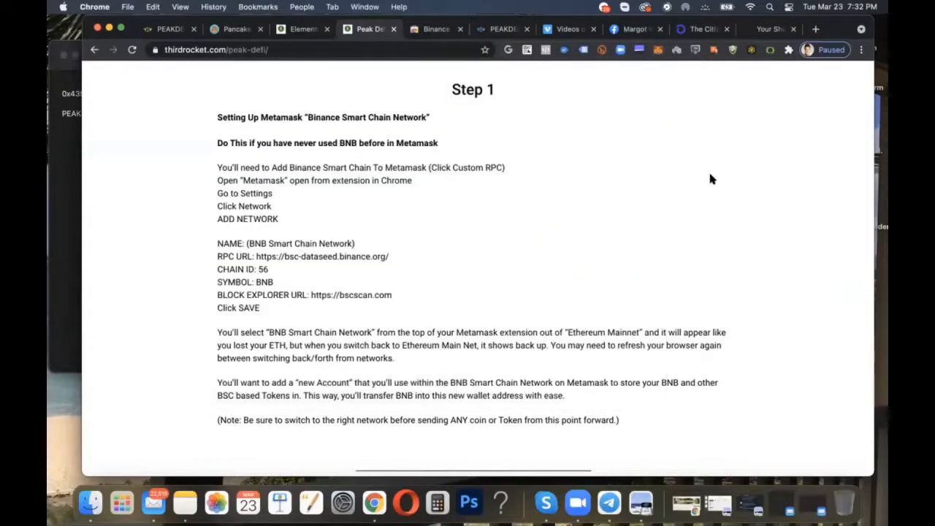
scroll(712, 179, down, 1)
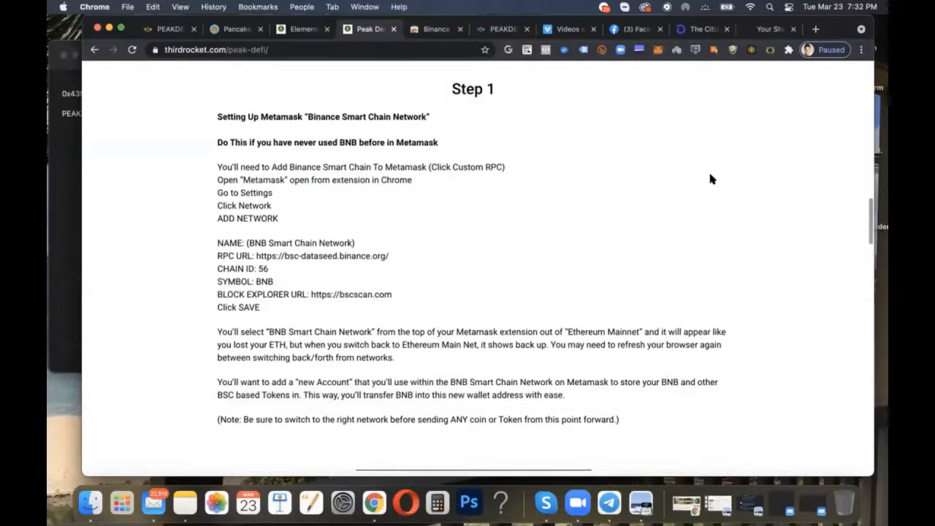
scroll(712, 179, up, 1)
scroll(712, 179, down, 1)
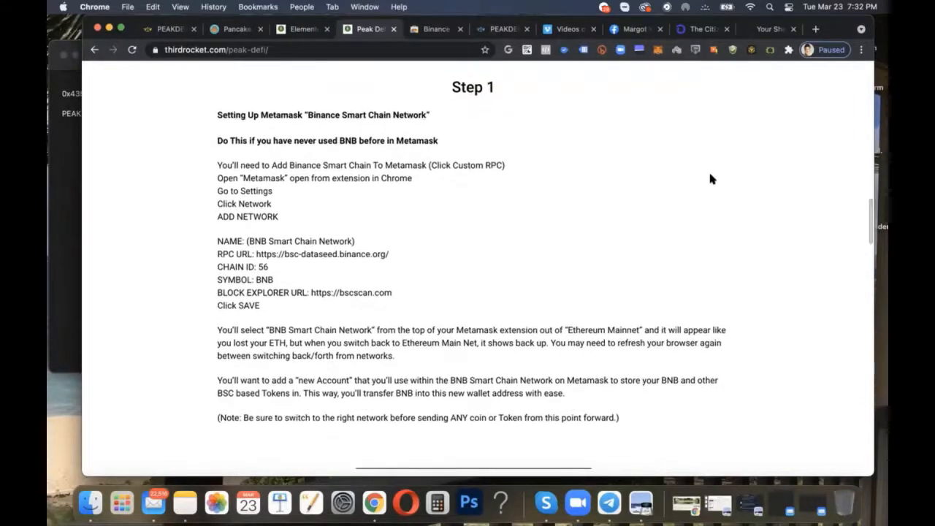
scroll(712, 179, up, 1)
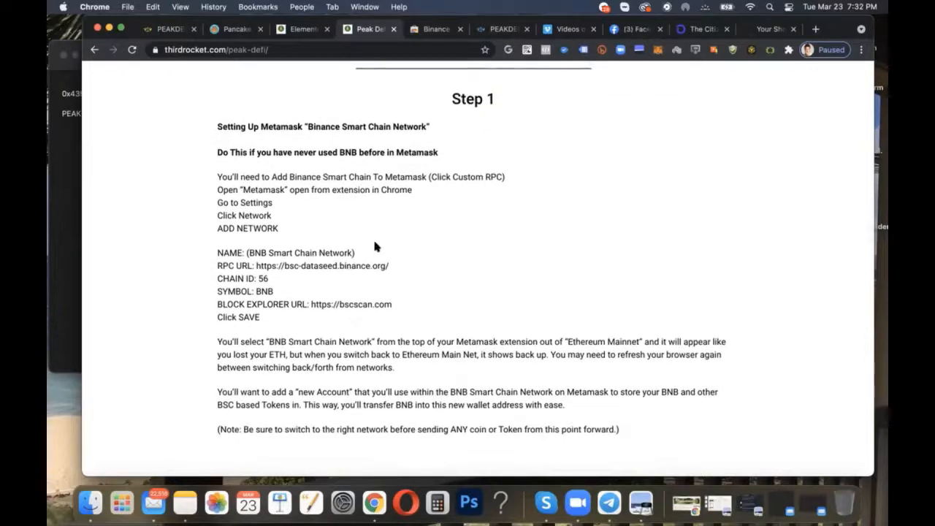
click(658, 53)
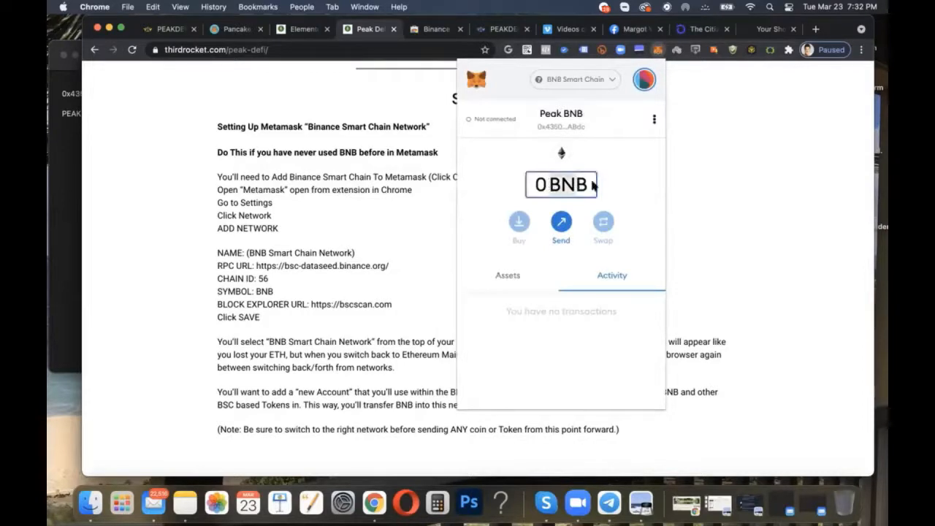
click(740, 162)
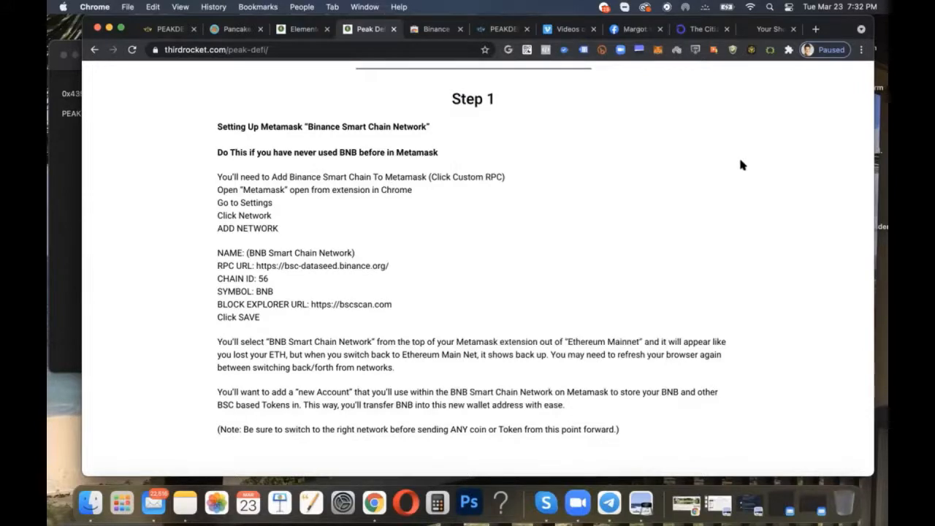